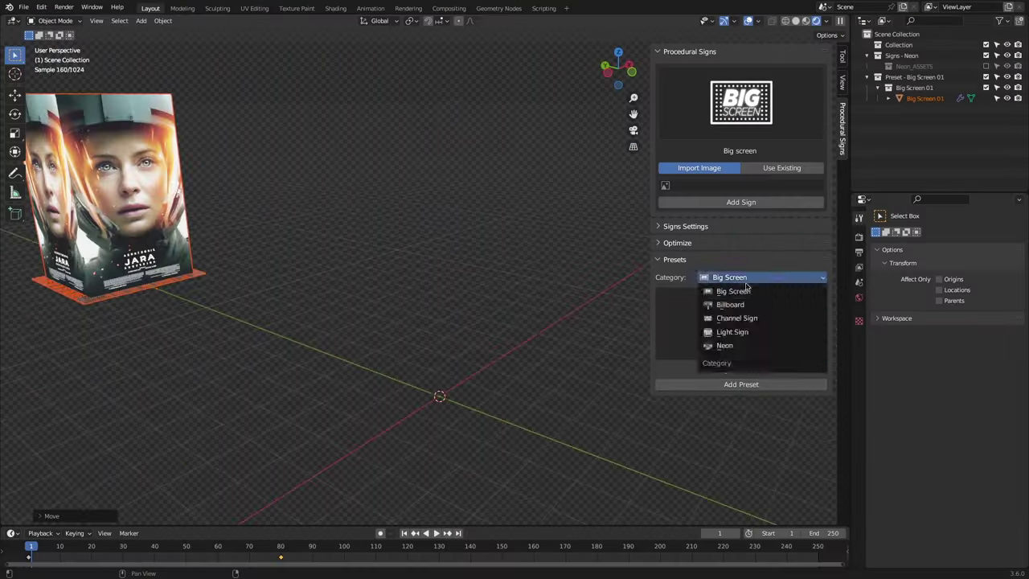
Add the Billboard and Channel Sign 03 presets to the scene.
left_click(731, 292)
left_click(740, 321)
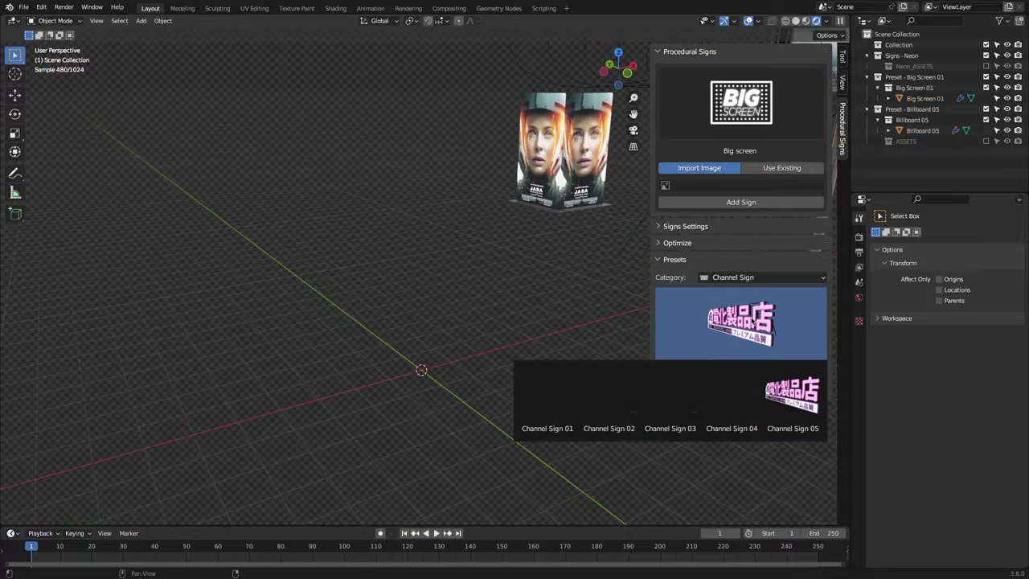
left_click(726, 514)
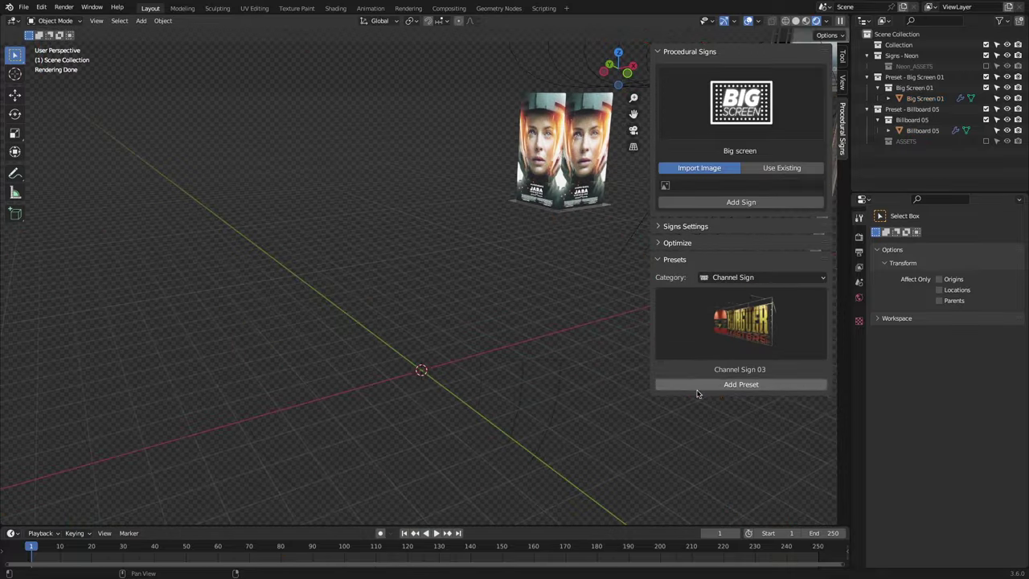
left_click(696, 387)
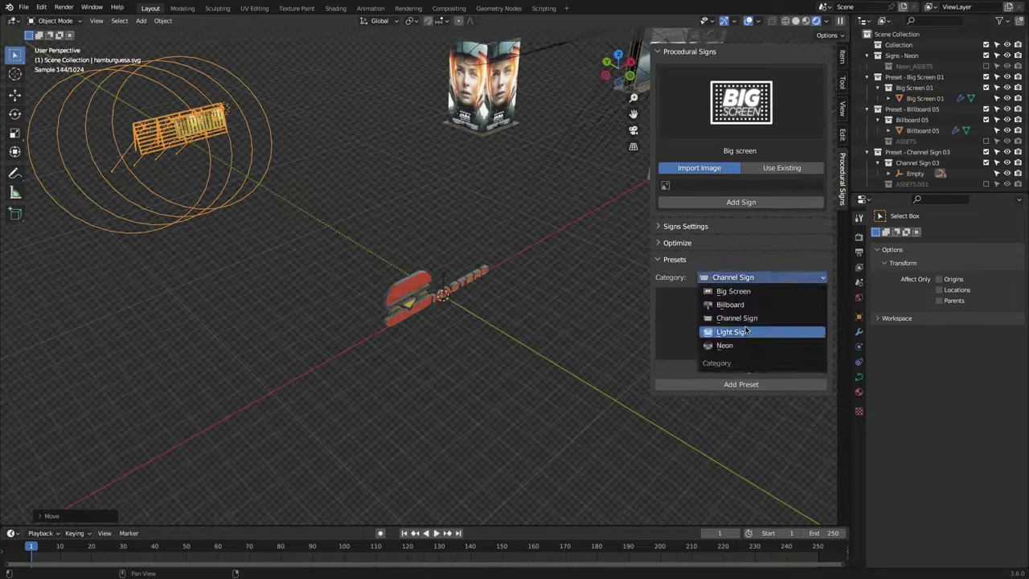
Add the Light Sign 01 coffee preset, then switch presets to the Neon category.
left_click(727, 338)
left_click(740, 321)
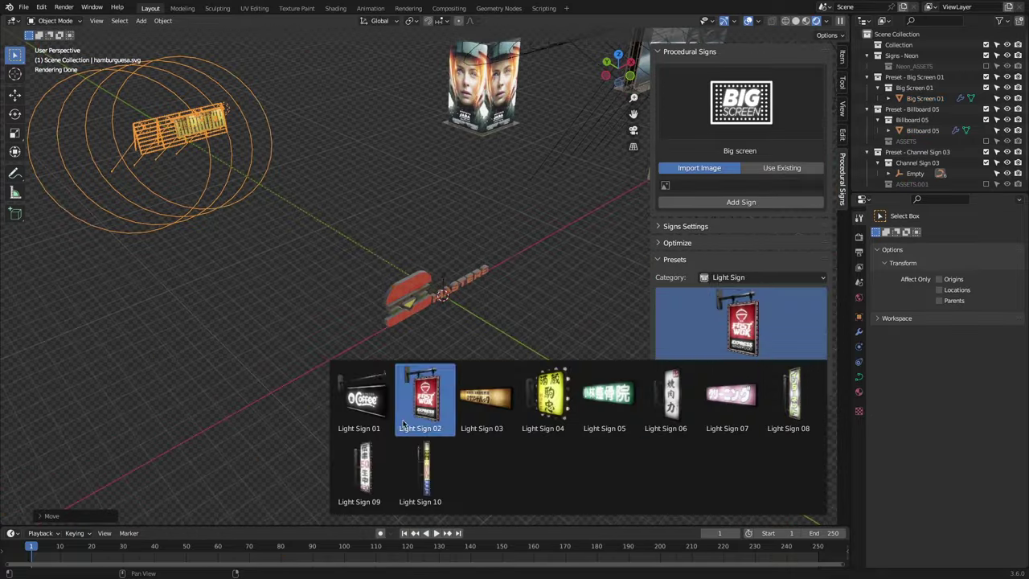
left_click(546, 398)
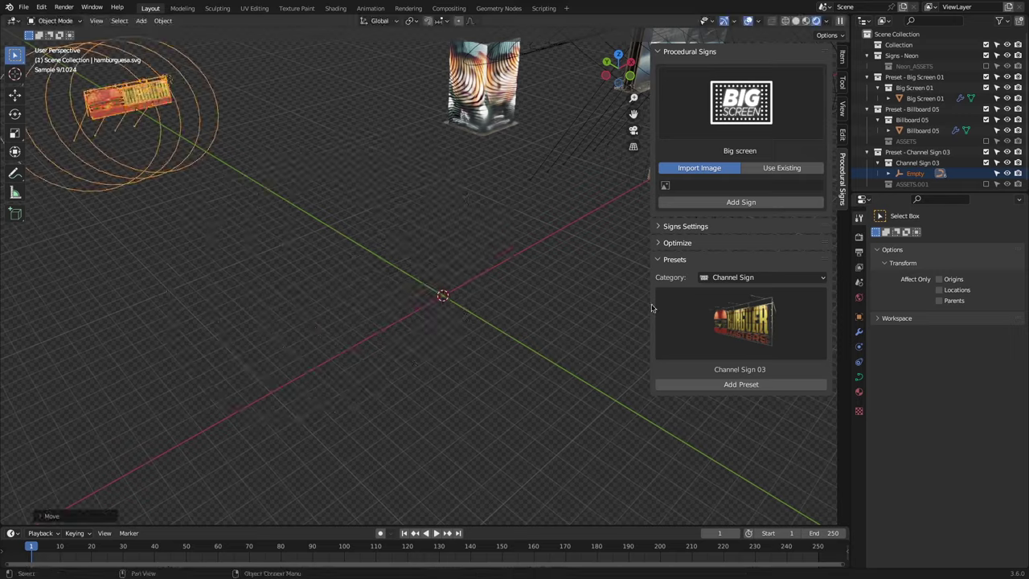
left_click(761, 277)
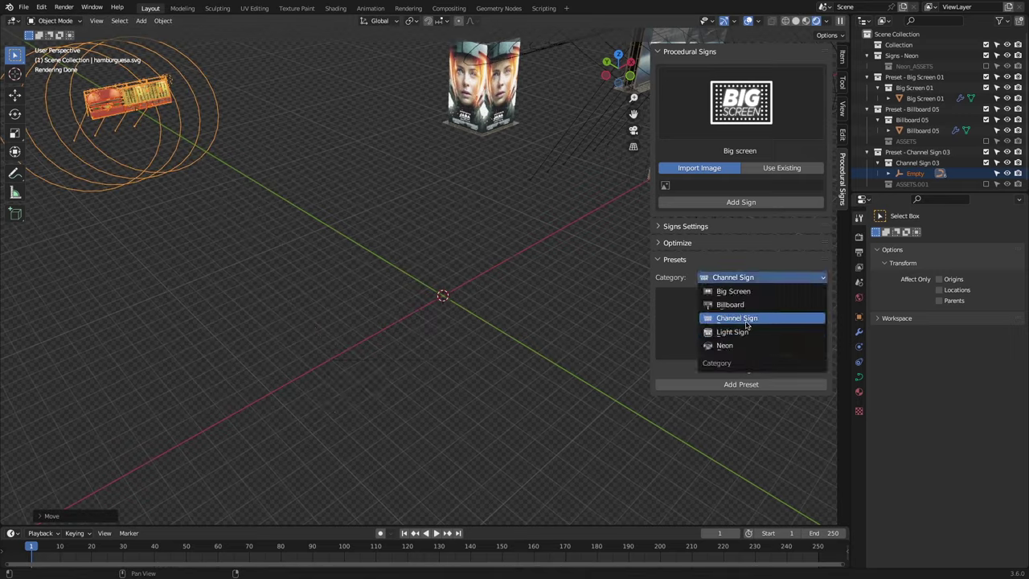
left_click(732, 332)
left_click(364, 401)
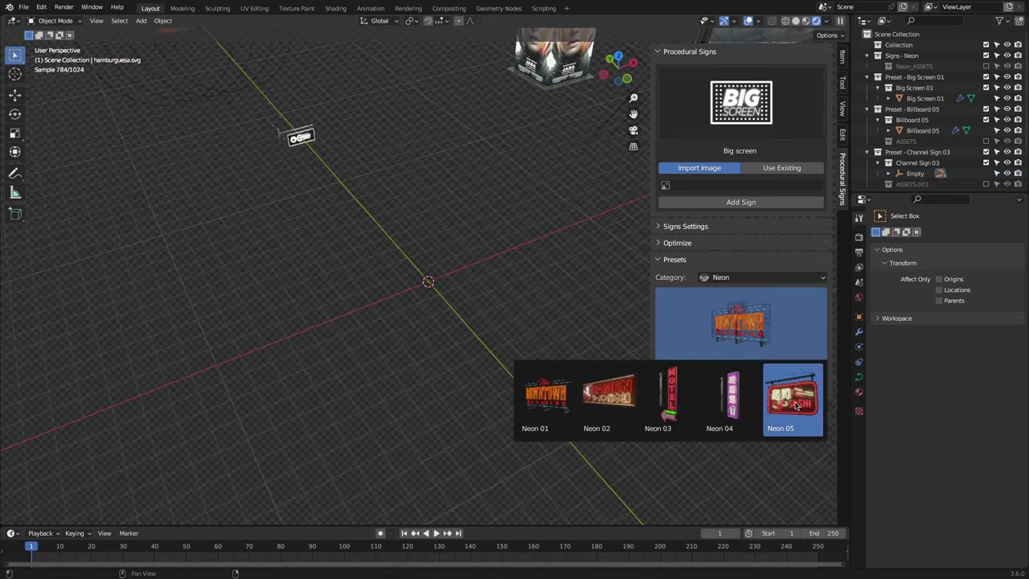
left_click(607, 394)
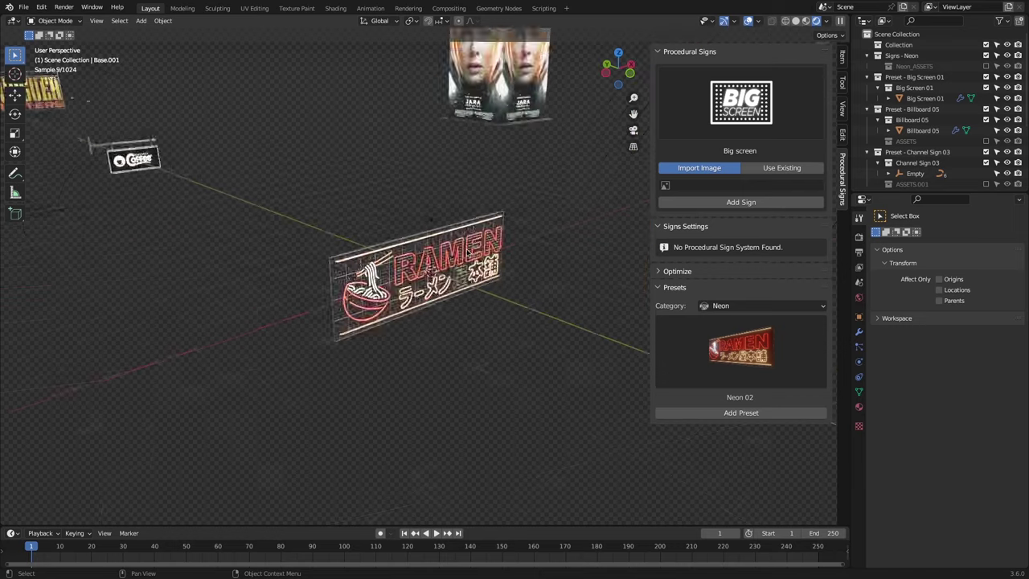
Select and delete every sign in the scene.
key("a")
key("x")
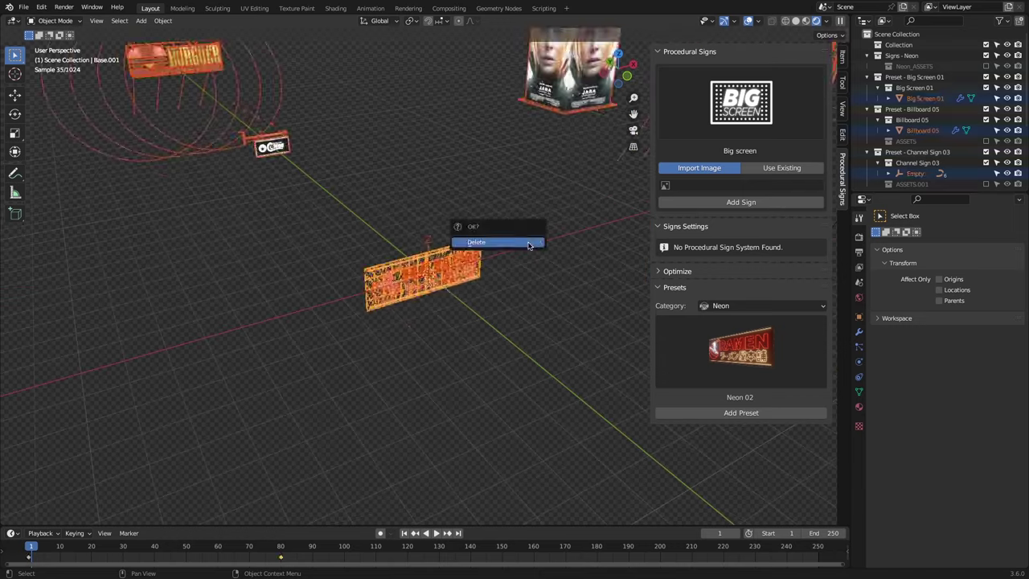
left_click(528, 242)
left_click(740, 102)
Add an LED Screen sign reading Blender with larger text and wider spacing.
left_click(669, 179)
left_click(740, 168)
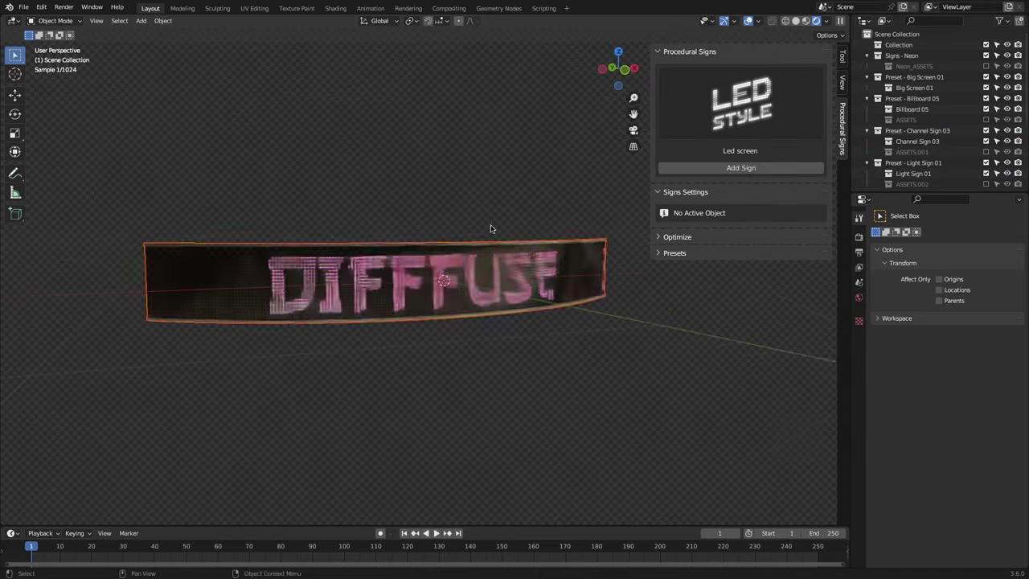
left_click(783, 232)
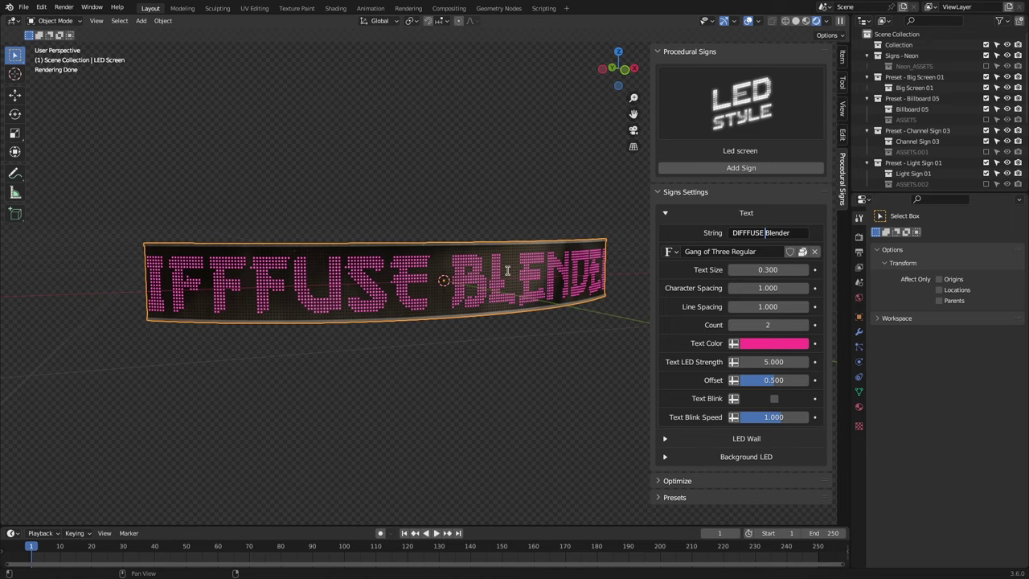
key("ctrl+BackSpace")
key("Return")
scroll(547, 277, "up", 4)
middle_click_drag(547, 277, 571, 284)
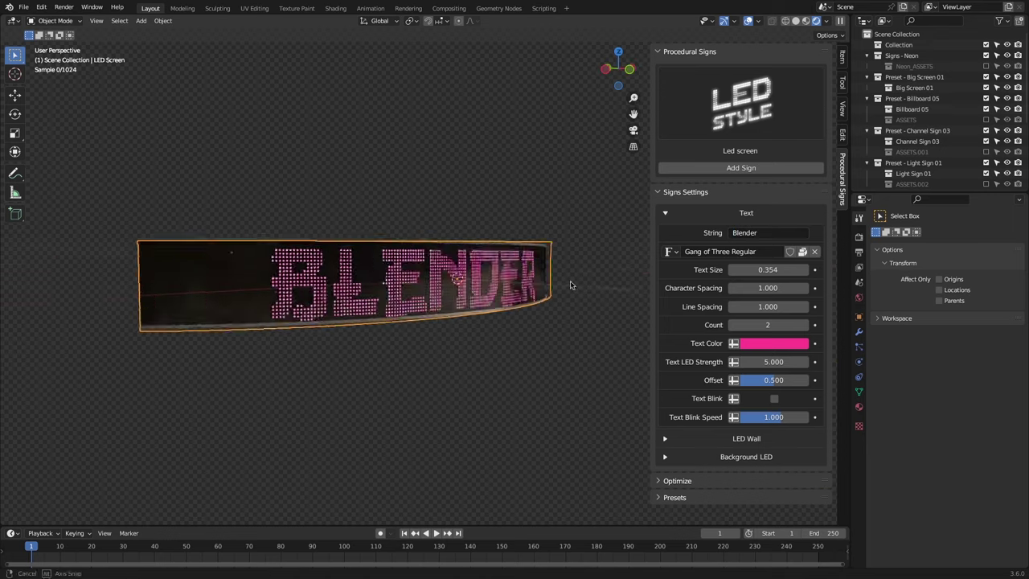
left_click_drag(767, 269, 788, 288)
left_click_drag(768, 306, 792, 306)
Make the neon text read 'Blender|Addon' with spread letters and painted lettering enabled.
left_click(665, 438)
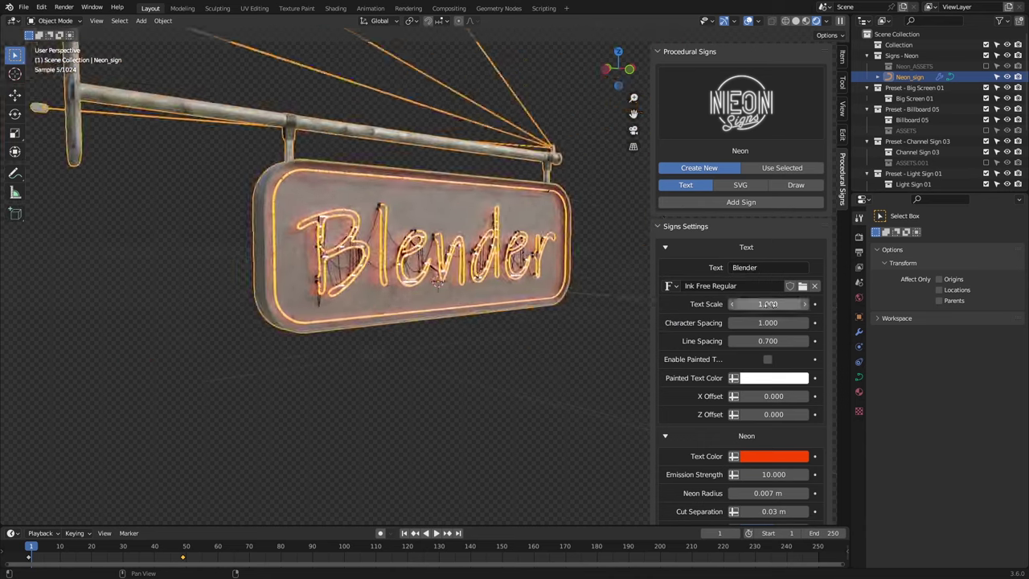
mouse_move(768, 303)
left_mouse_down()
mouse_move(747, 303)
mouse_move(800, 322)
mouse_move(773, 340)
mouse_move(795, 340)
mouse_move(748, 322)
mouse_move(746, 341)
left_mouse_up()
left_click(778, 267)
type("|Addon")
key("Return")
left_click(768, 360)
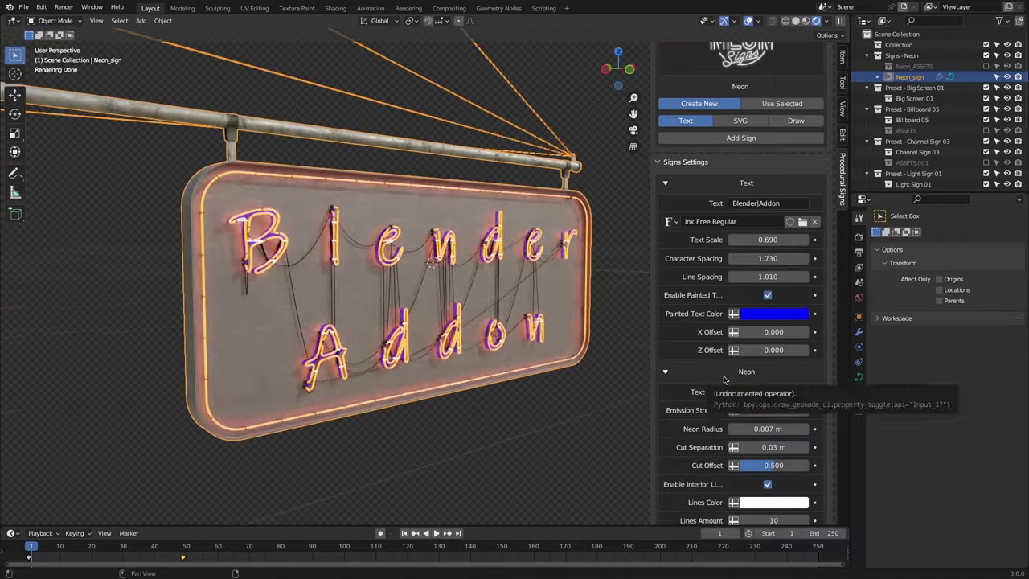
Browse the font folder and load a new font for the neon lettering.
left_click(802, 221)
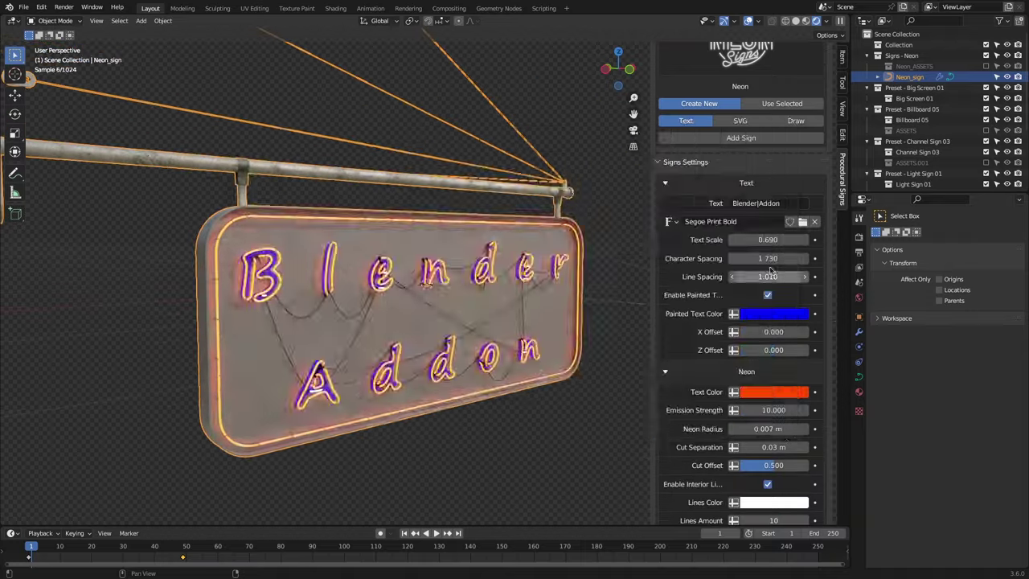
left_click(802, 221)
scroll(785, 387, "down", 3)
scroll(785, 387, "up", 3)
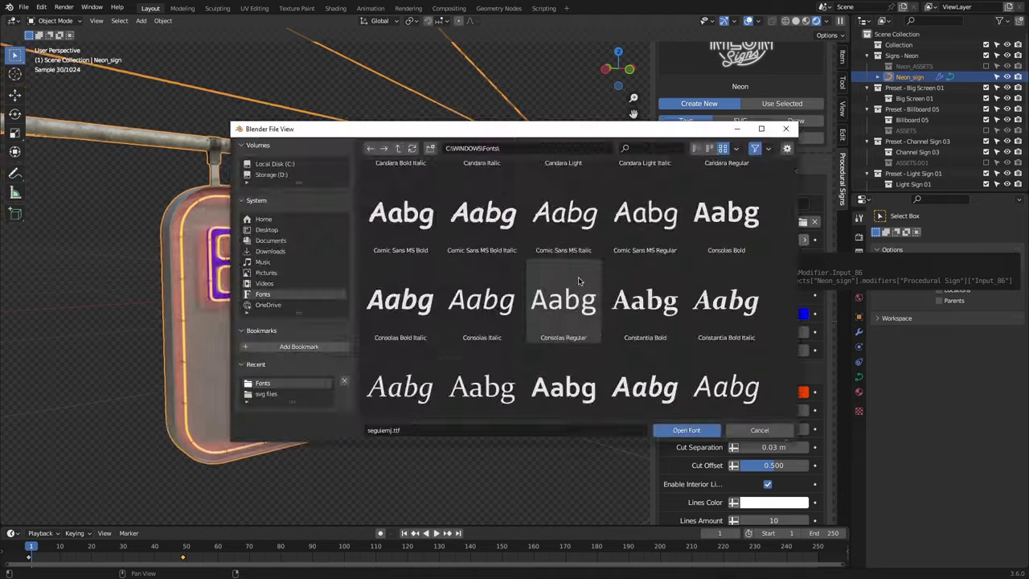
double_click(578, 276)
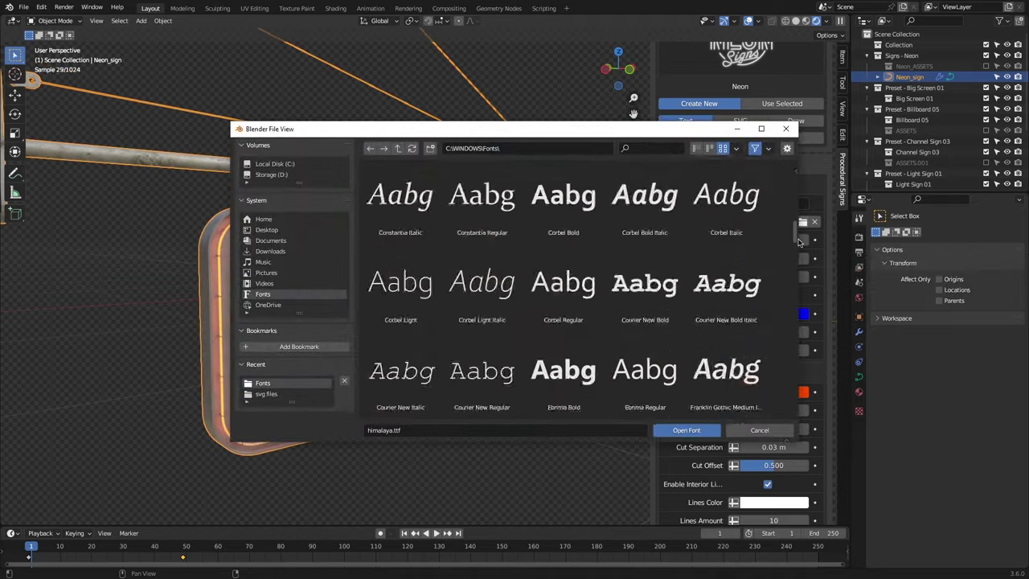
Color the neon tubes yellow in the Neon settings.
scroll(799, 243, "down", 5)
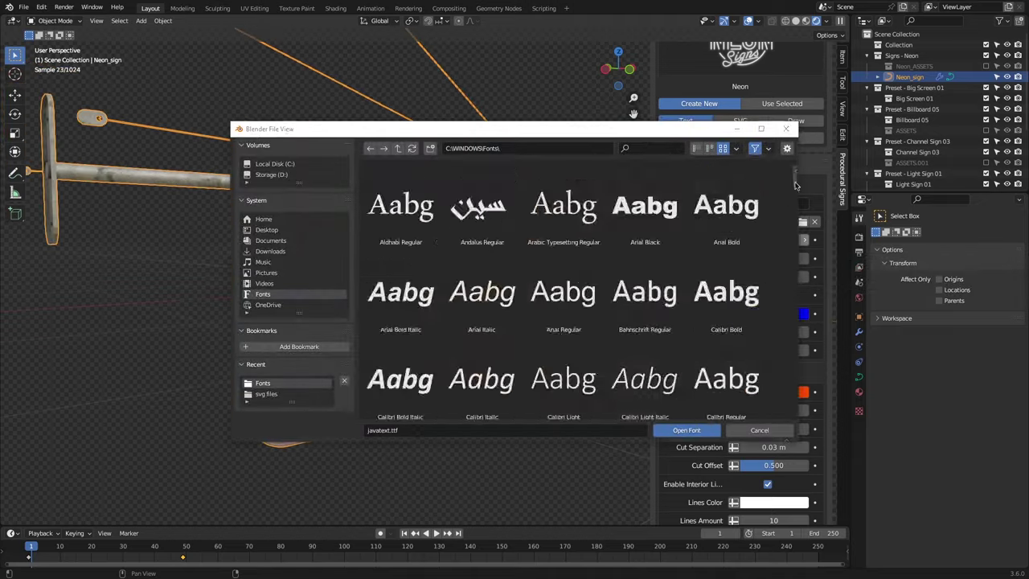
scroll(801, 330, "down", 10)
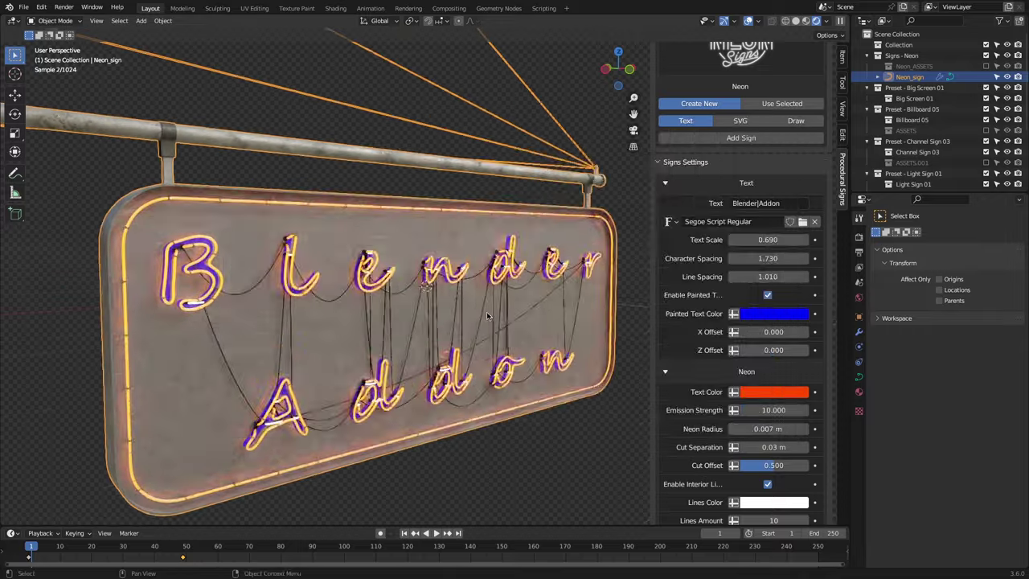
left_click(766, 349)
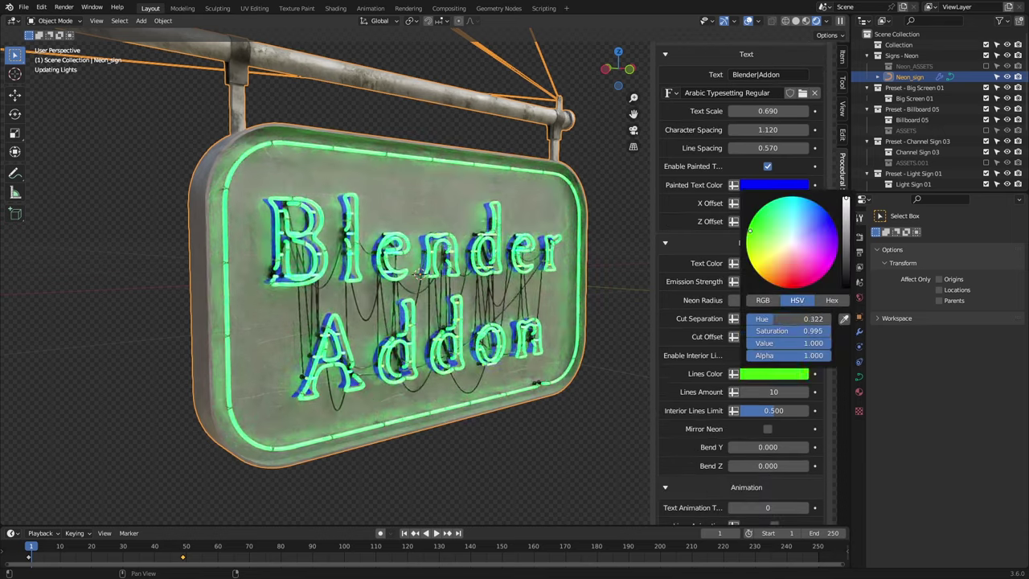
left_click(665, 243)
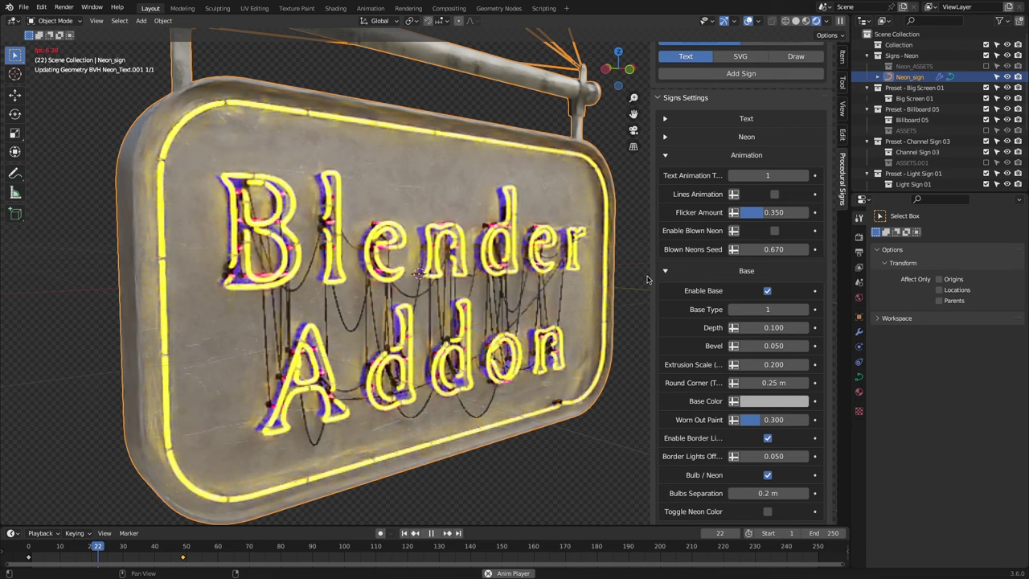
Set Flicker Amount 1.000, animate the wires, raise Text Animation Type, and stop playback.
left_click_drag(773, 212, 803, 212)
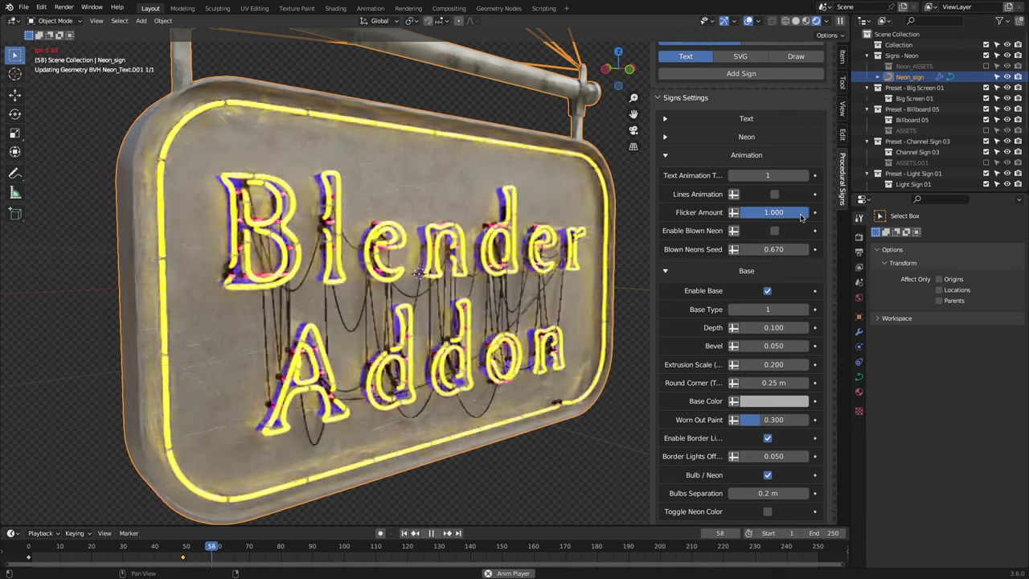
left_click(774, 194)
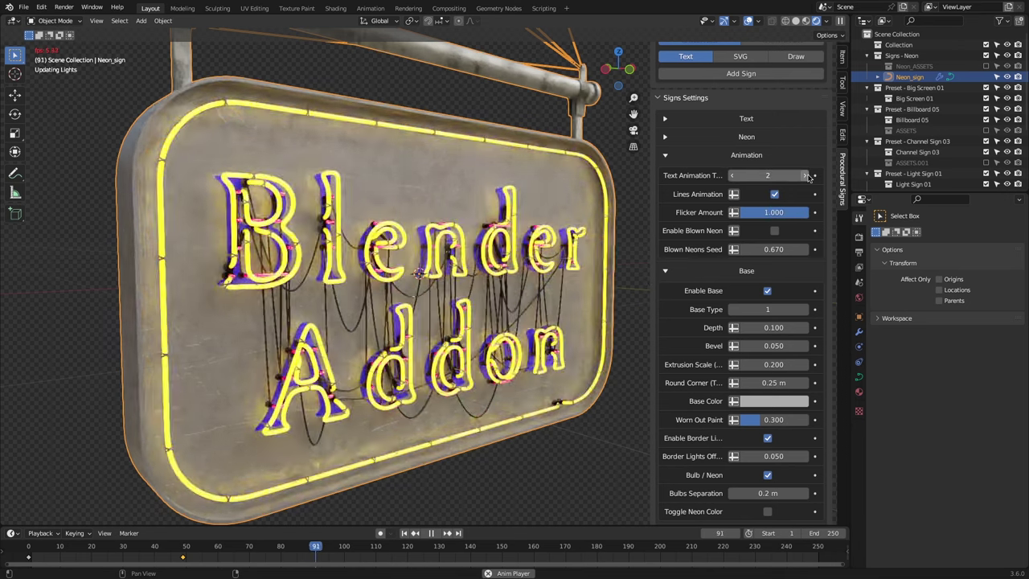
left_click(804, 175)
left_click(774, 231)
left_click(774, 230)
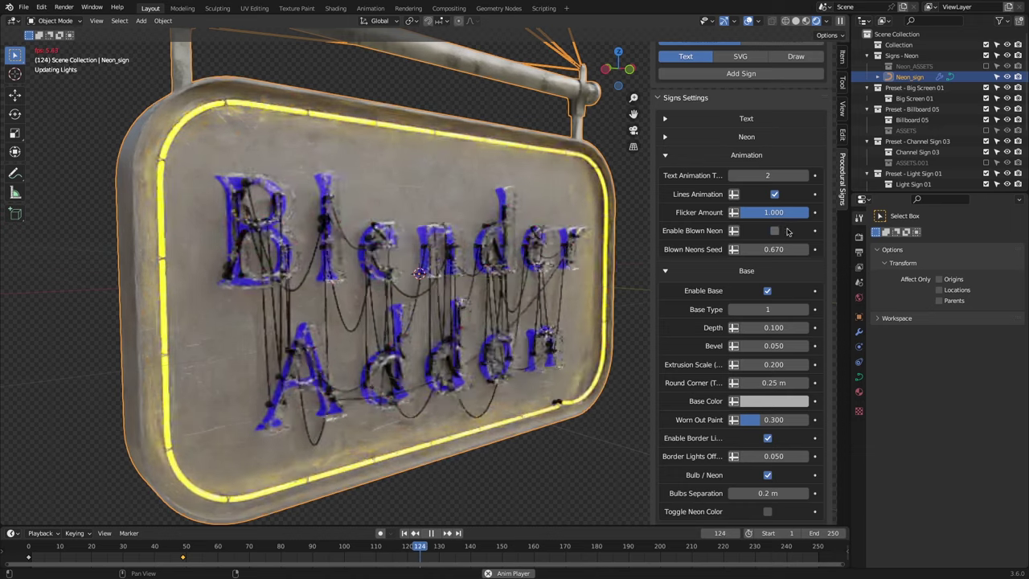
left_click(803, 176)
left_click(790, 270)
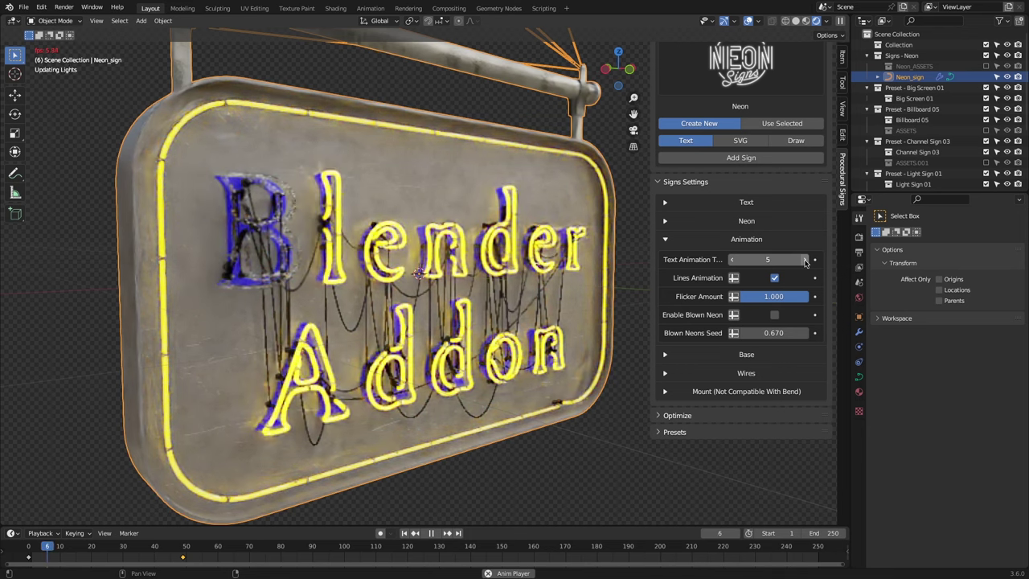
key("space")
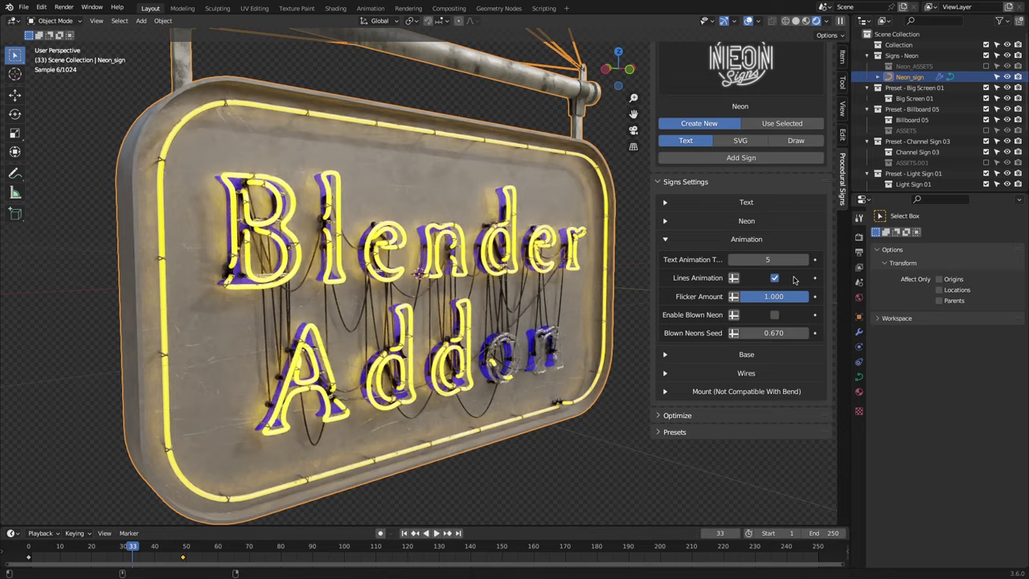
Keep the rounded panel base type and extrude the base further out.
left_click(746, 354, "ctrl")
left_click(766, 257)
left_click(806, 275)
left_click(805, 275)
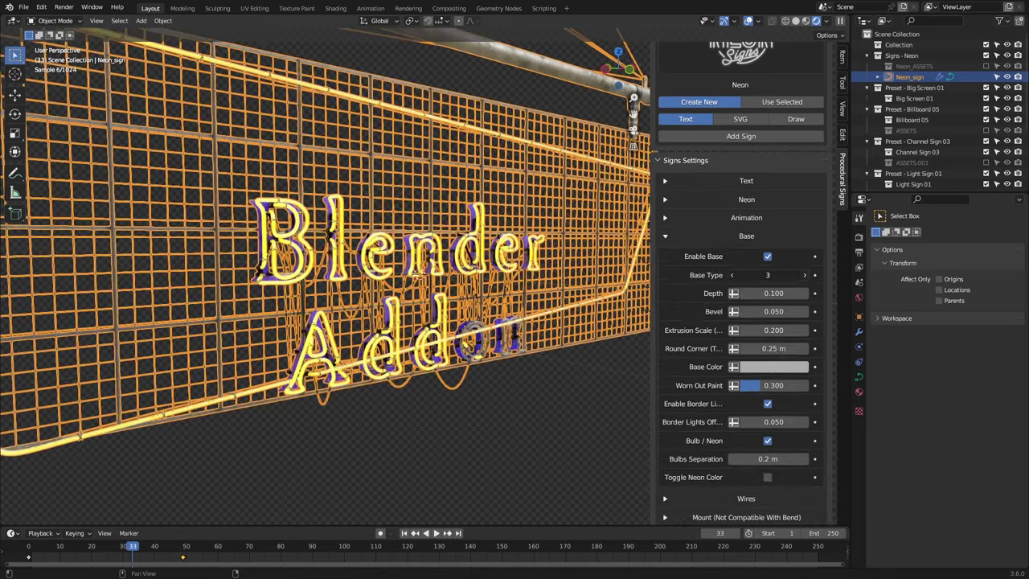
left_click(734, 275)
left_click(734, 275)
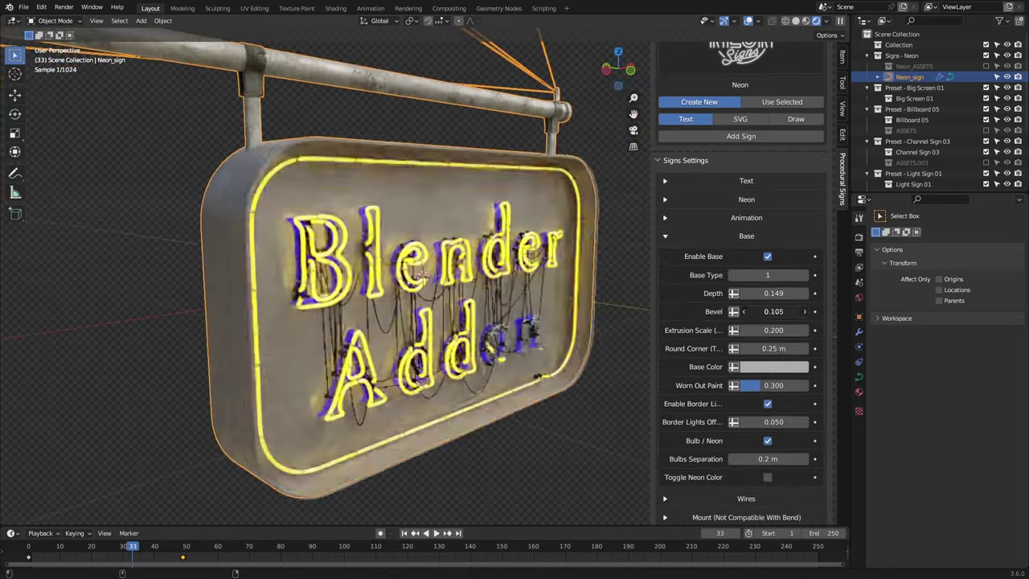
left_click_drag(771, 311, 771, 348)
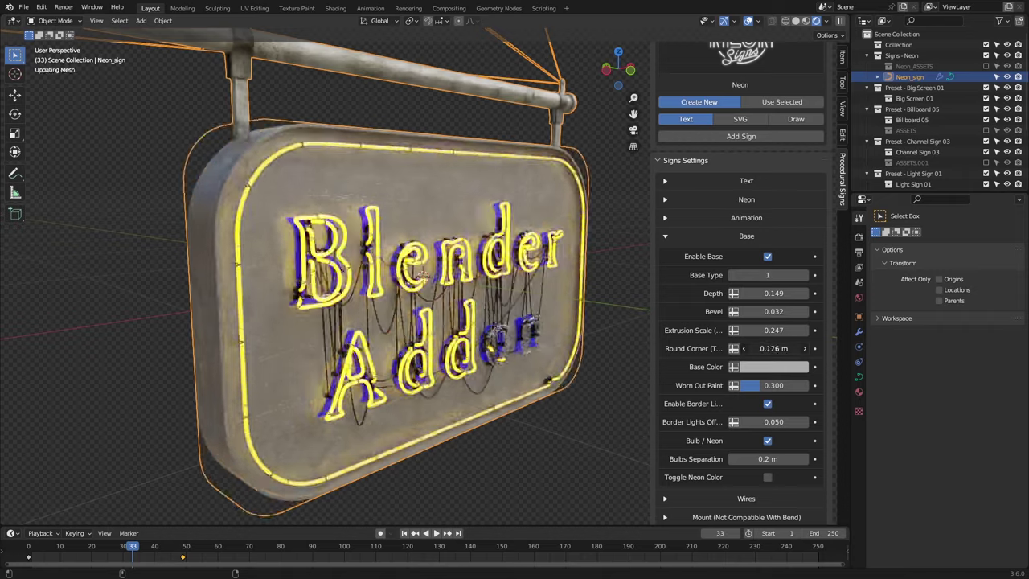
Give the base a rusty colour, Worn Out Paint 1.000, and border light bulbs.
left_click(773, 367)
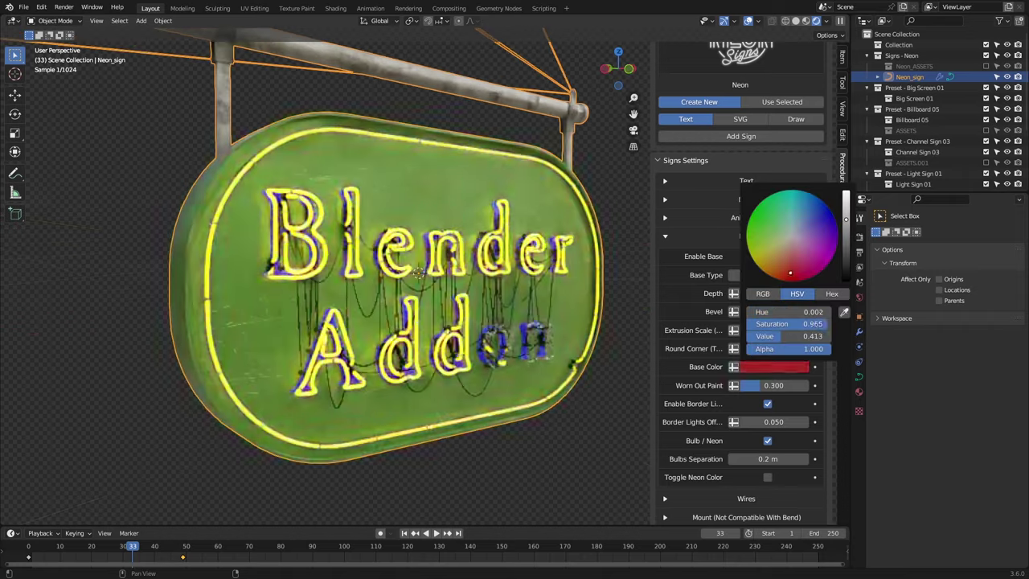
left_click_drag(760, 385, 804, 385)
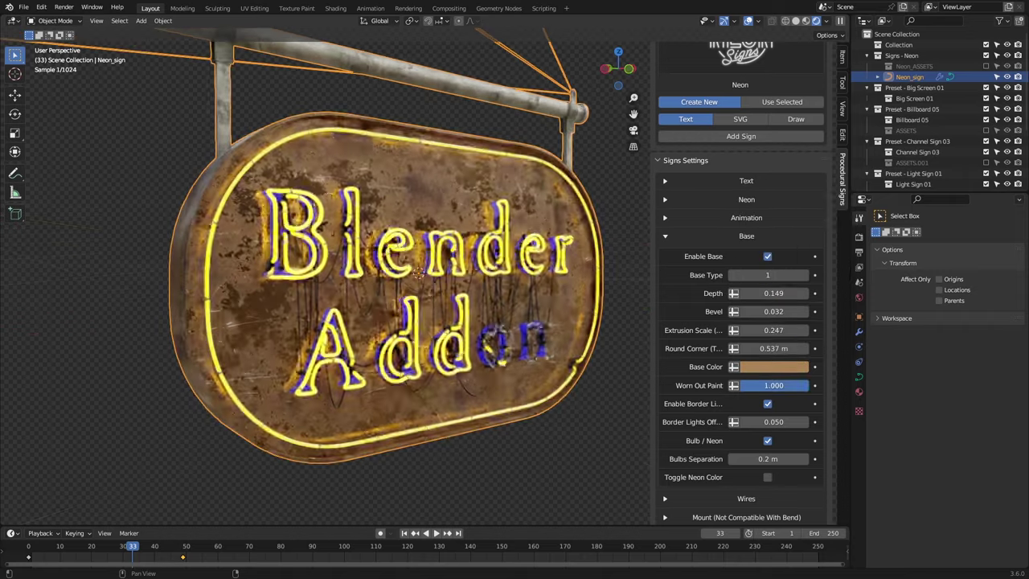
scroll(769, 422, "down", 1)
left_click(769, 422)
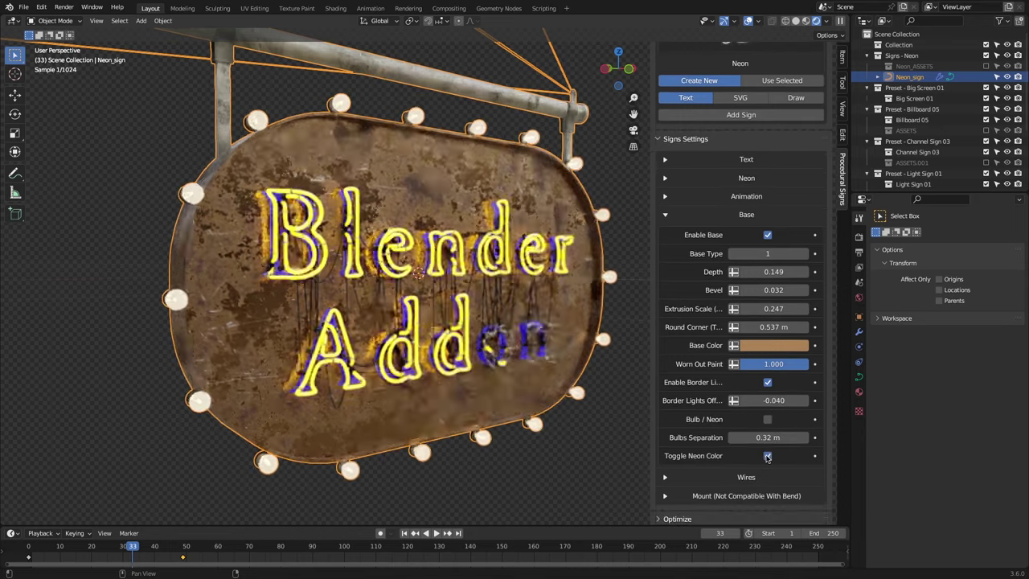
Set the Wires panel to Min Hang 0, Max Hang 0.920, seed 75, Back Neon/Wire 0.059 m.
left_click(746, 477, "ctrl")
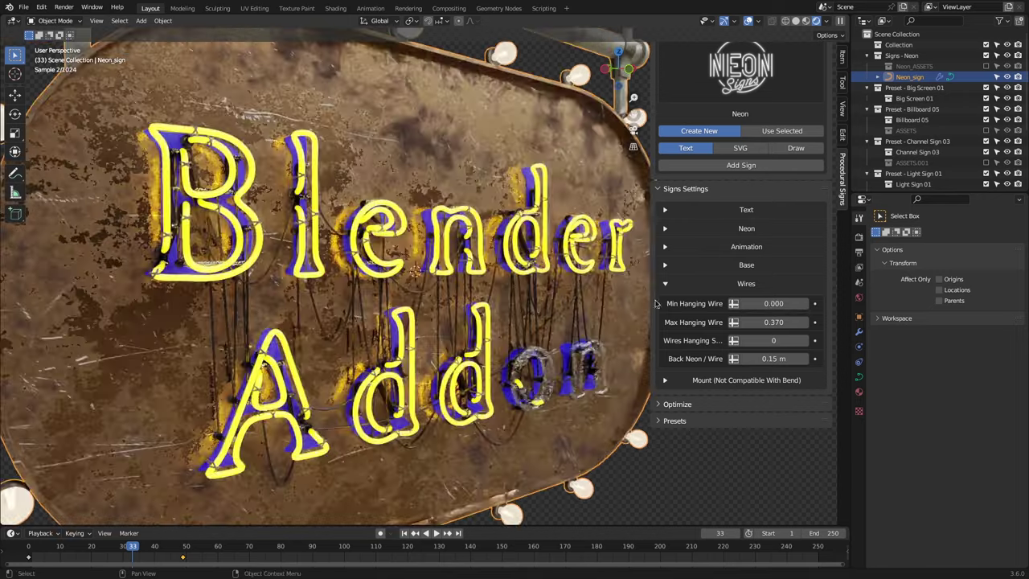
left_click_drag(773, 303, 743, 321)
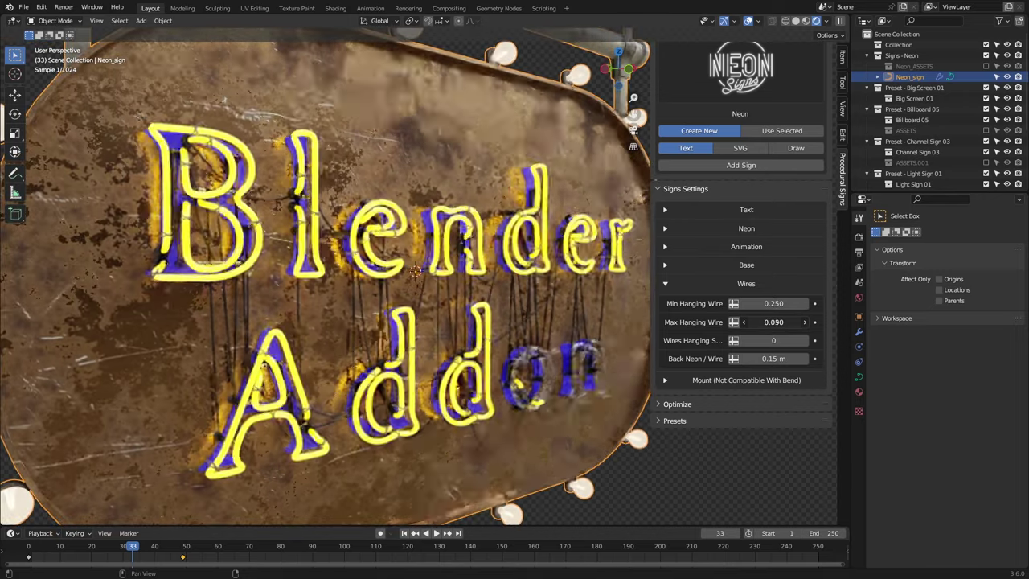
left_click_drag(773, 359, 804, 340)
left_click_drag(654, 241, 632, 241)
left_click_drag(767, 322, 727, 303)
key("KP_Decimal")
left_click_drag(766, 359, 804, 359)
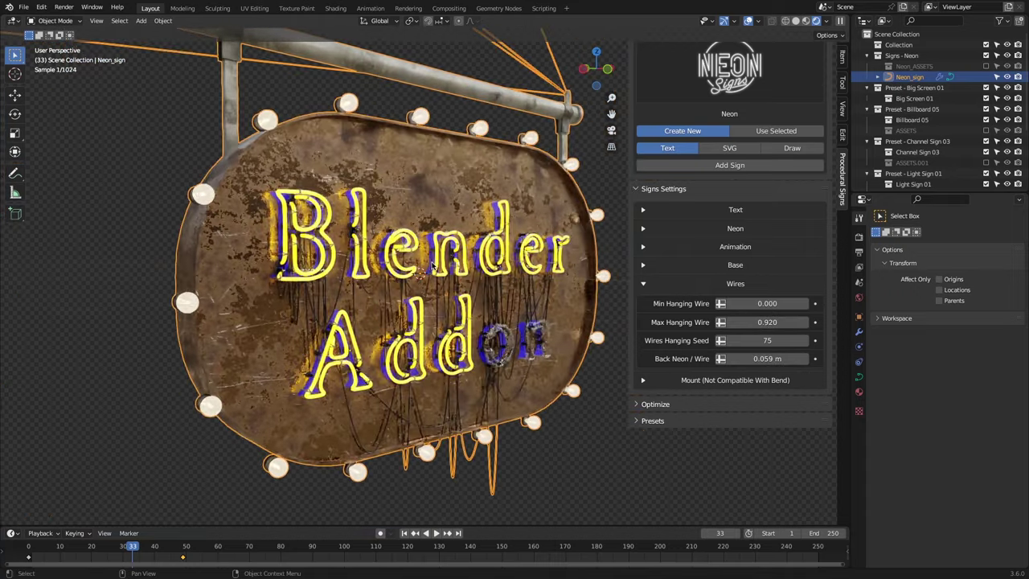
Try the wall bracket, ground pole and box mount types for the sign.
scroll(401, 305, "up", 3)
left_click(665, 379, "ctrl")
key("KP_Decimal")
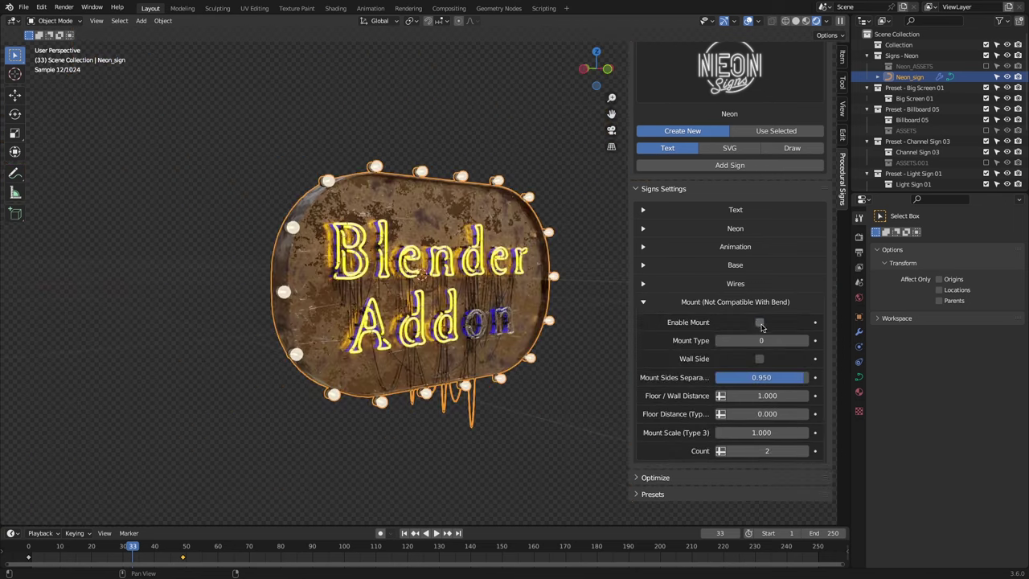
left_click(804, 340)
key("KP_Decimal")
left_click(804, 340)
left_click(804, 340)
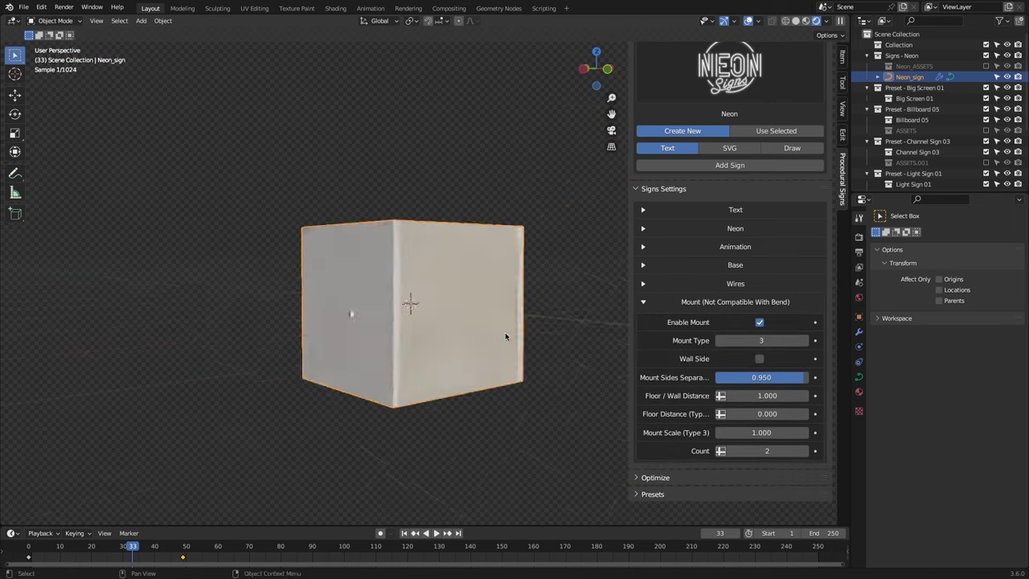
key("KP_Decimal")
left_click_drag(806, 340, 758, 361)
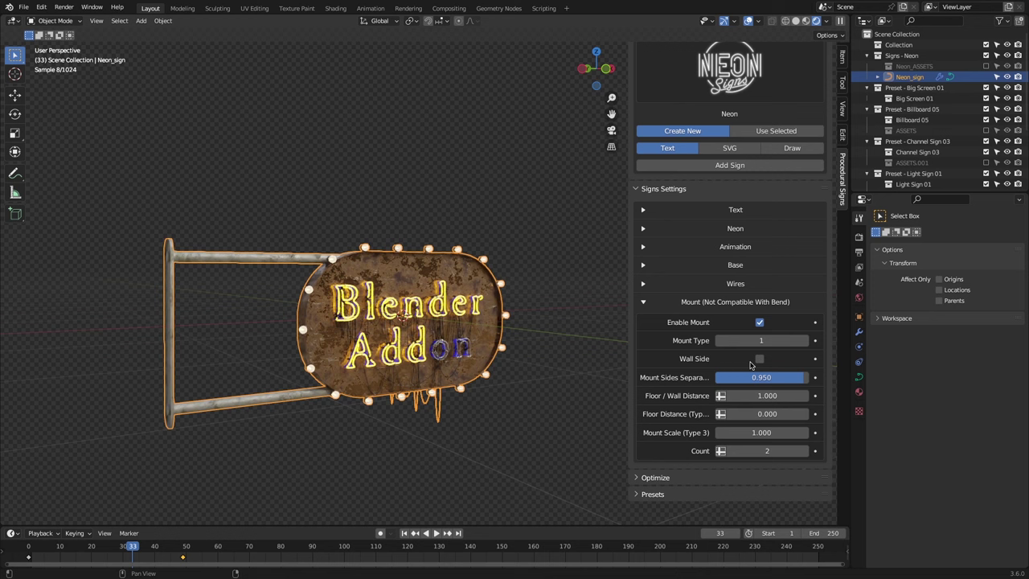
scroll(789, 399, "up", 1)
Set Sides Separation 0.424, Mount Scale 0.870, Mount Type 1 and five rails.
left_click_drag(789, 398, 743, 435)
left_click_drag(761, 453, 796, 454)
scroll(563, 426, "up", 3)
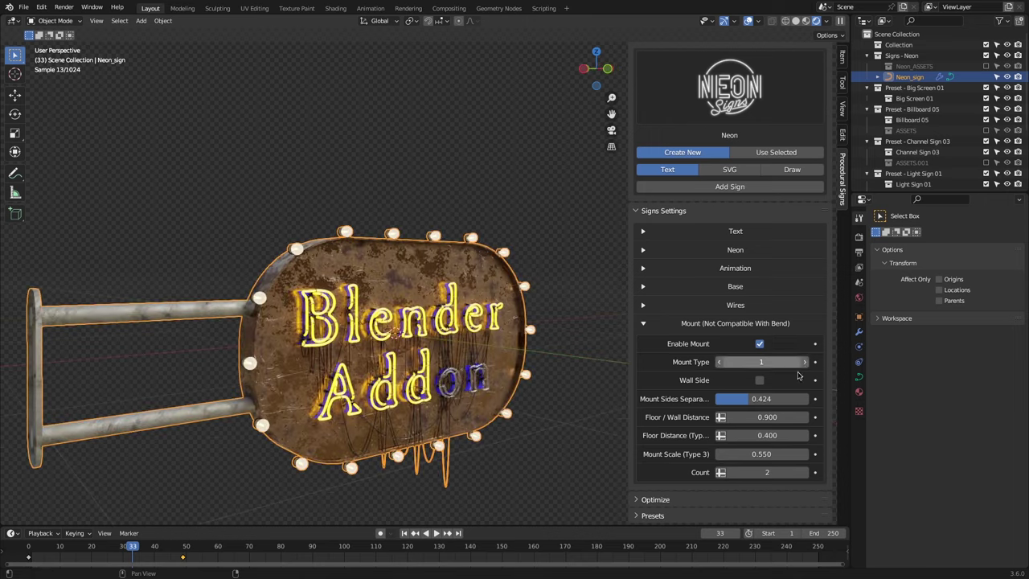
left_click_drag(632, 425, 596, 424)
type("3")
key("Return")
left_click_drag(757, 435, 671, 435)
left_click_drag(750, 453, 772, 453)
left_click(700, 362)
left_click(699, 362)
left_click(699, 362)
left_click(699, 362)
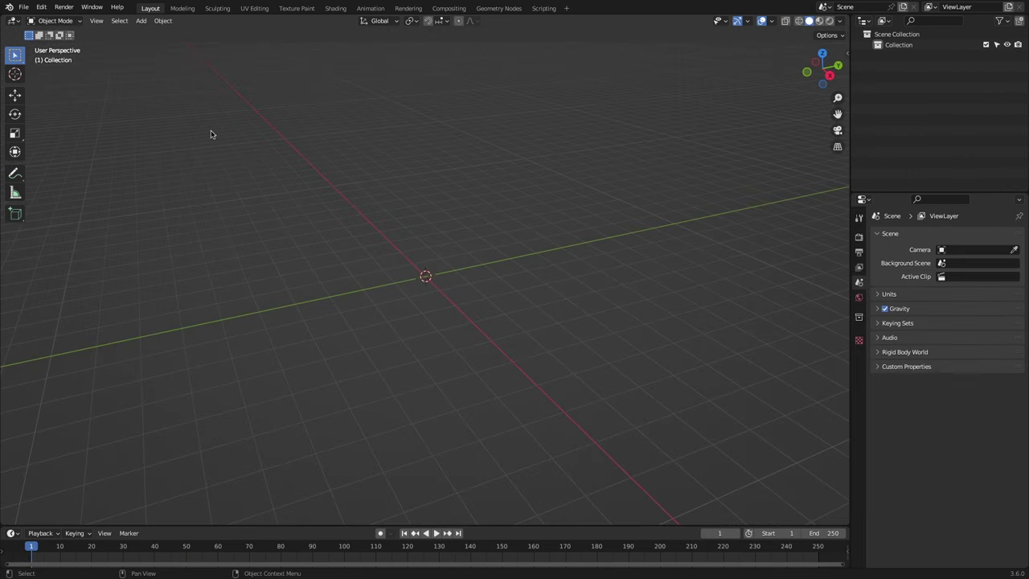
Install the add-on from Procedural Signs_v0.0.15.zip in the Add-ons preferences.
left_click(41, 7)
left_click(57, 168)
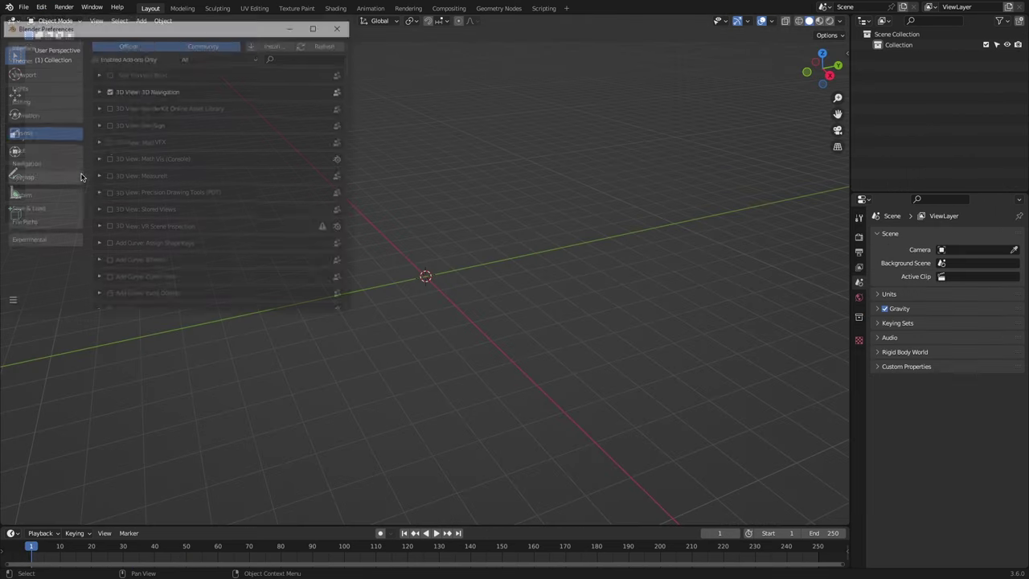
left_click(261, 45)
left_click(211, 65)
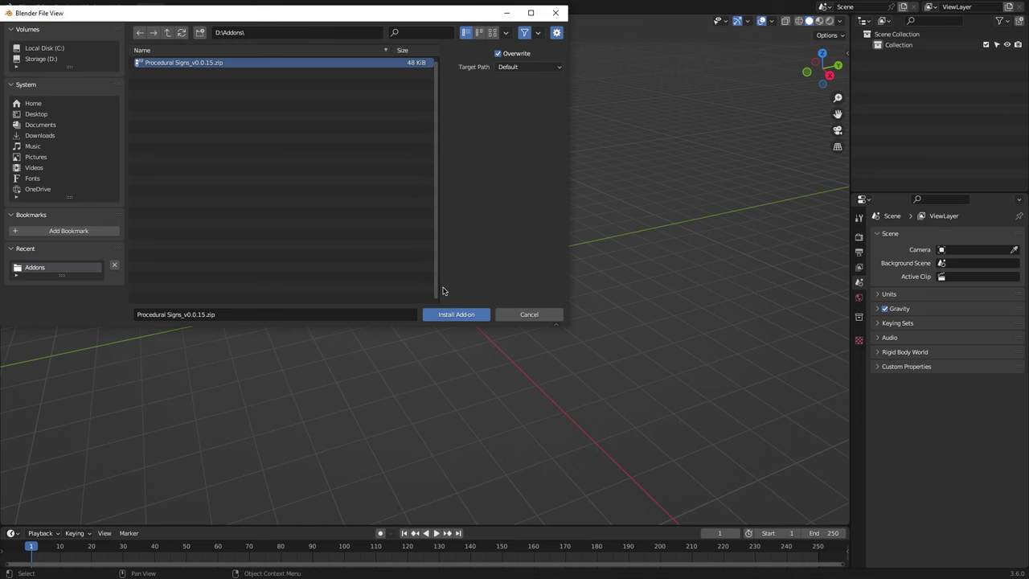
left_click(451, 314)
Enable Procedural Signs and point its assets folder to Procedural_Signs_Assets_v1.0.2.
left_click(108, 73)
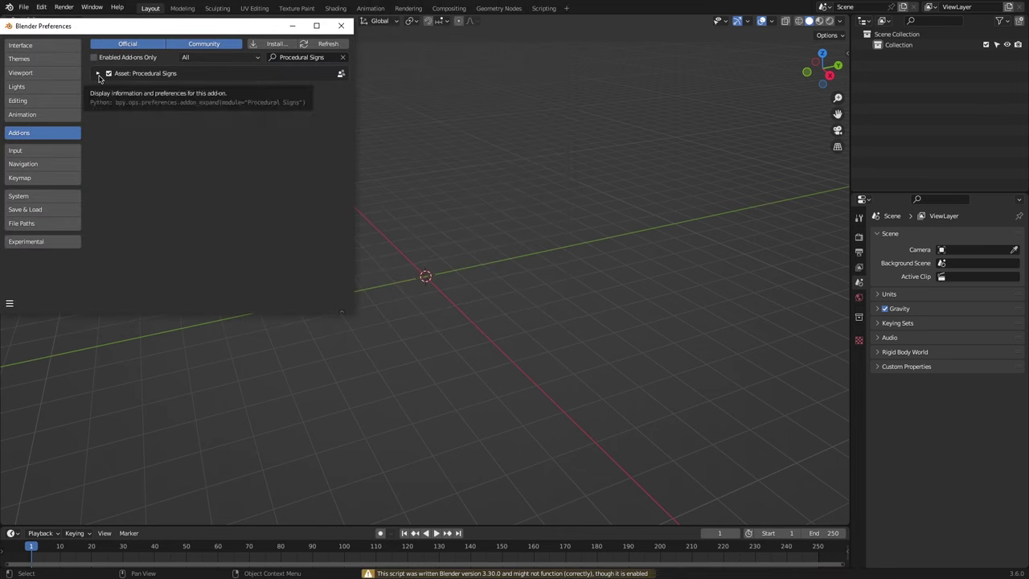
left_click(98, 74)
left_click(260, 152)
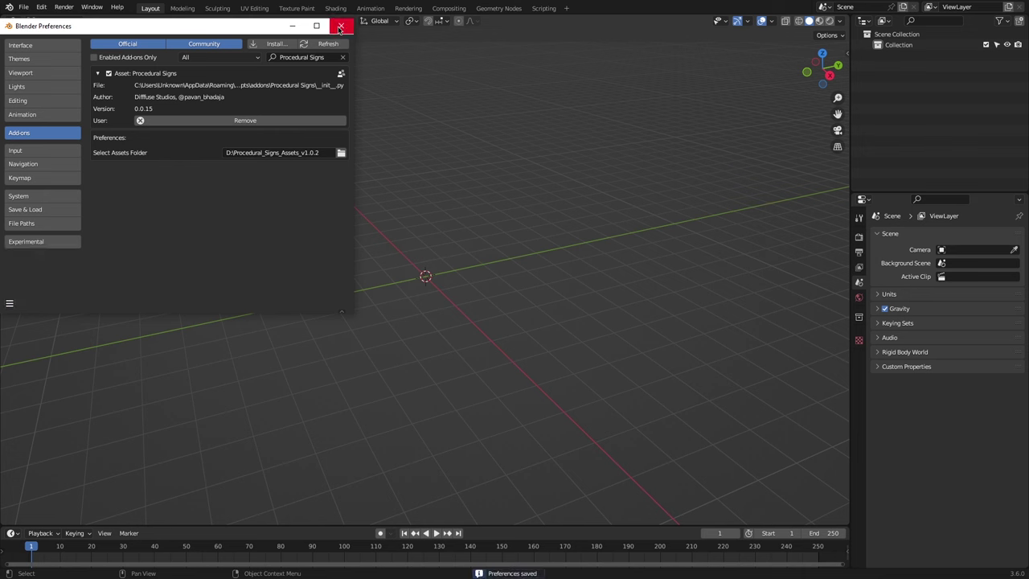
left_click(339, 29)
Show and widen the Procedural Signs sidebar, then choose the Neon sign type.
key("n")
left_click(843, 118)
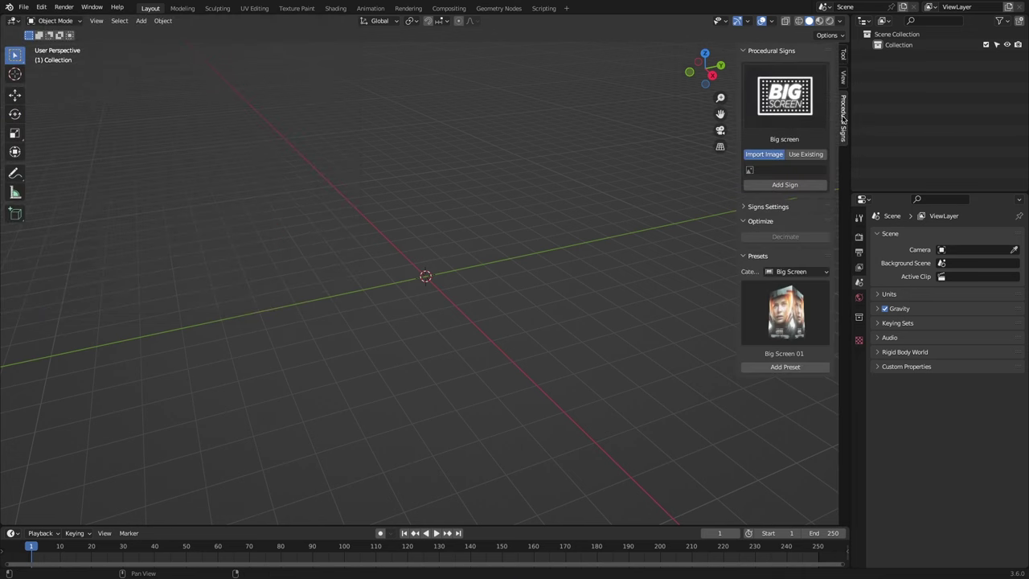
left_click_drag(734, 132, 679, 131)
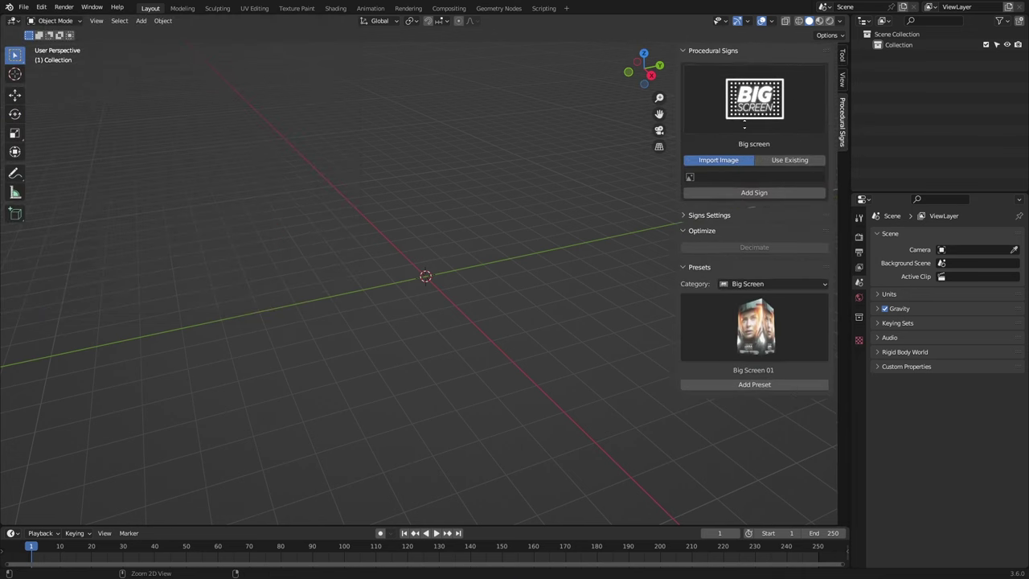
middle_click_drag(683, 128, 689, 127, "ctrl")
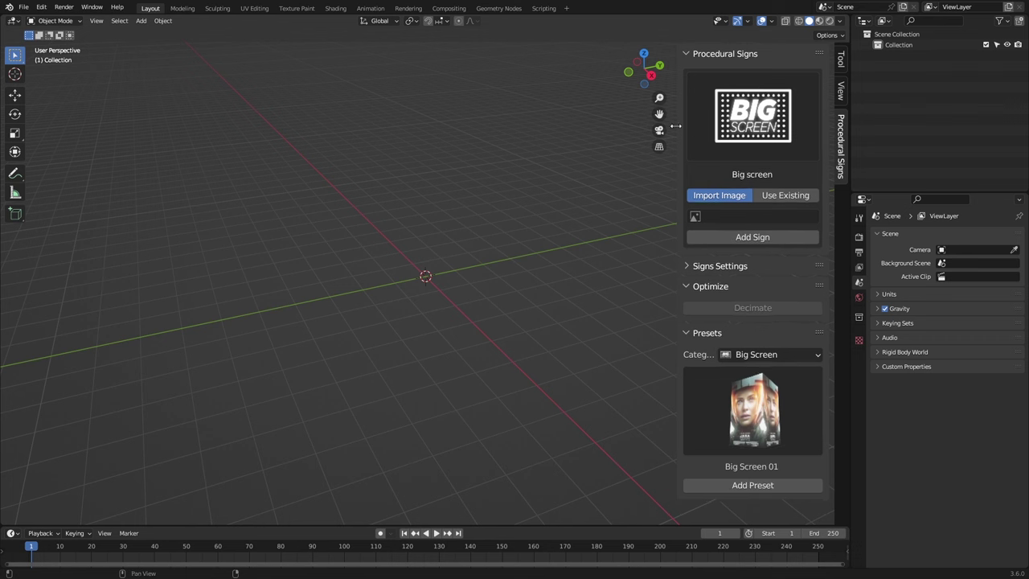
left_click_drag(675, 126, 635, 131)
left_click(683, 124)
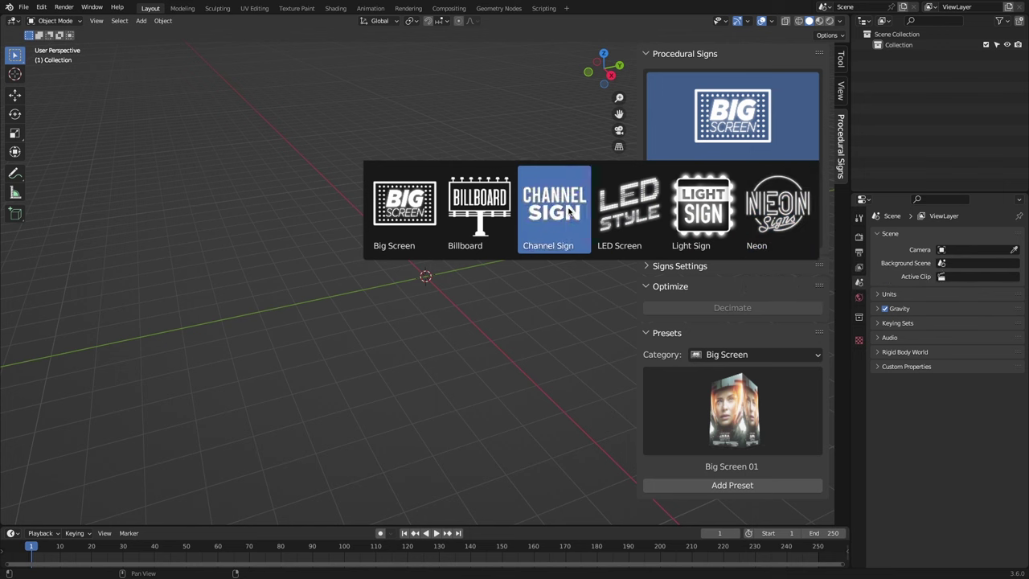
left_click(723, 139)
left_click(759, 187)
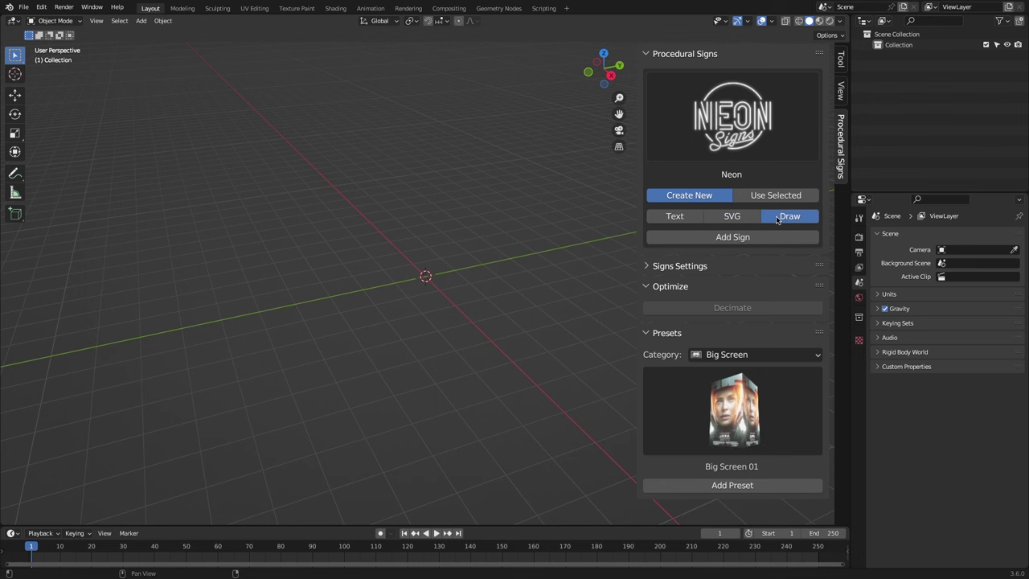
Draw freehand neon curves, inspect them from another angle, then delete the drawn sign.
left_click(748, 237)
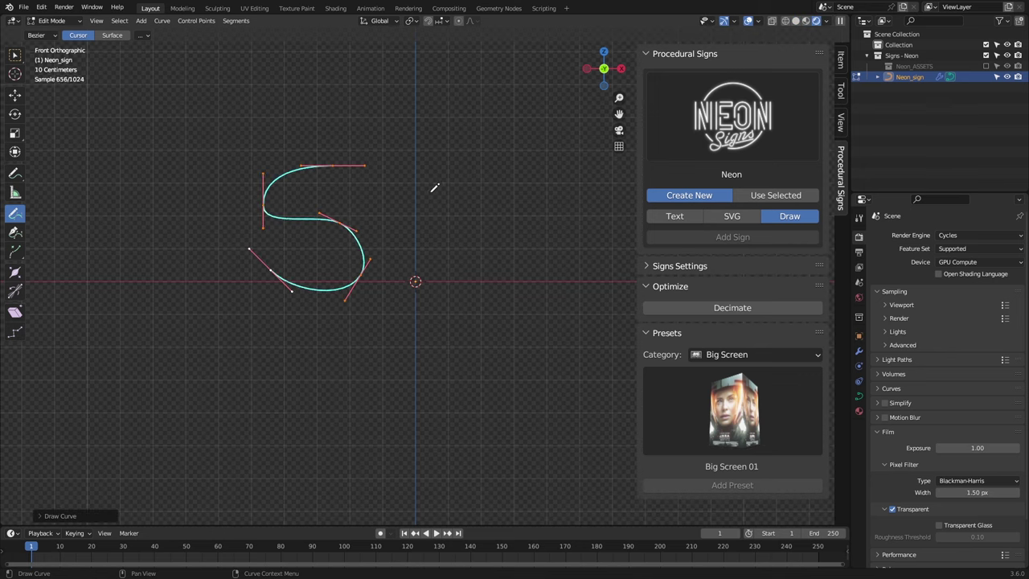
middle_click_drag(499, 191, 543, 263)
scroll(530, 241, "up", 3)
scroll(543, 263, "down", 3)
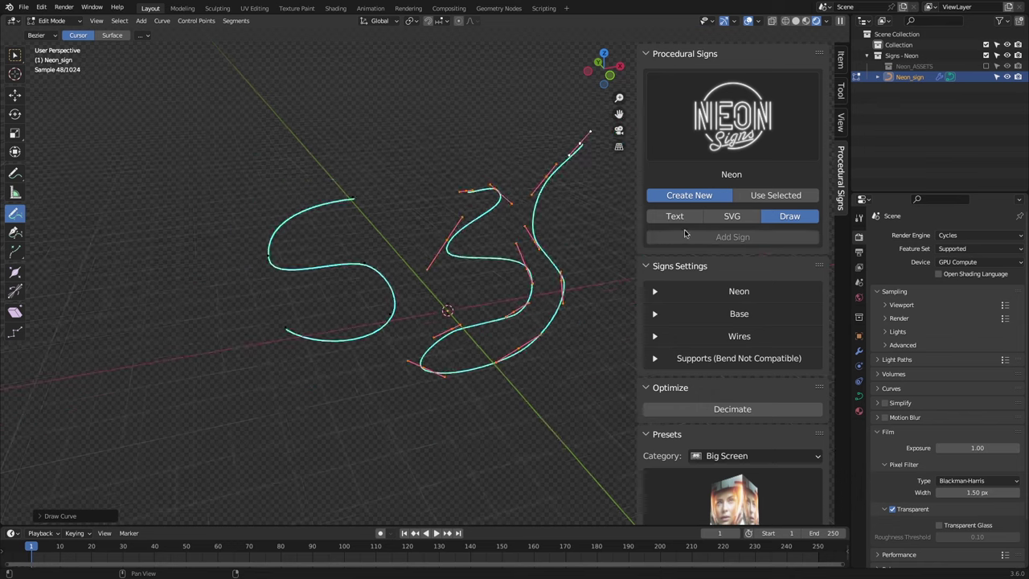
key("Tab")
key("Delete")
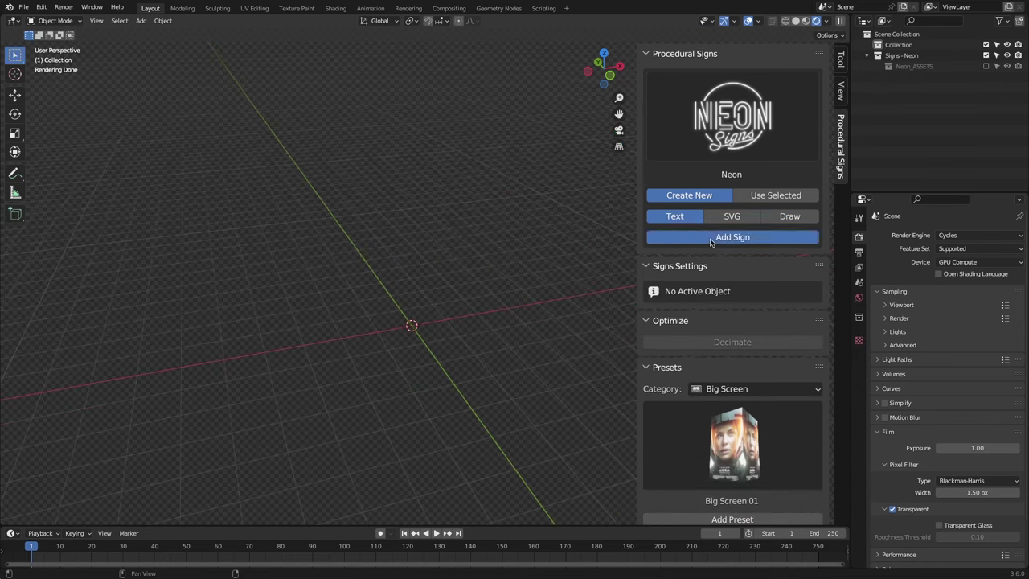
Add a neon text sign and append a second line reading 'Blender' to its text.
left_click(711, 237)
left_click(768, 315)
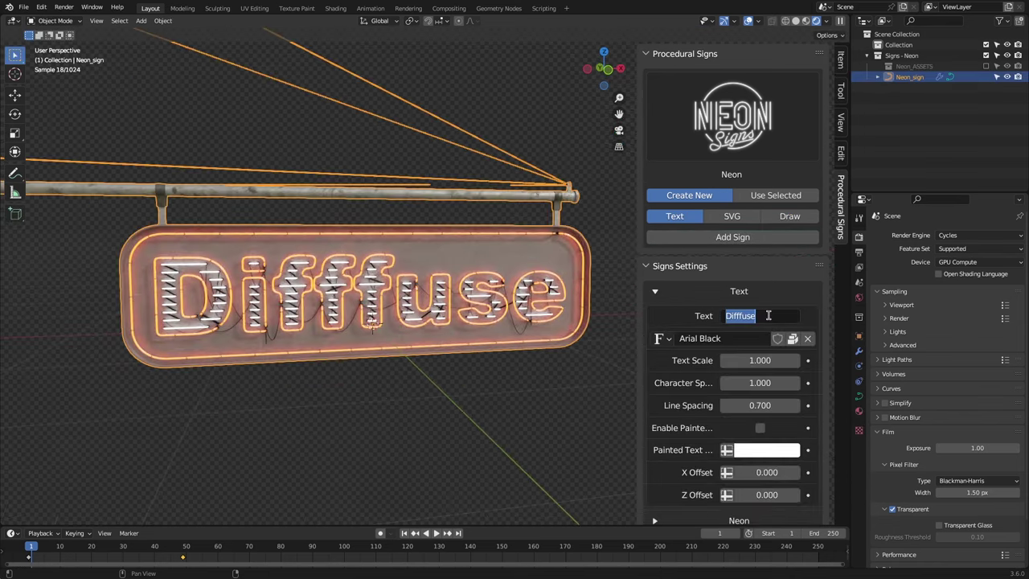
type("|Blender")
key("Return")
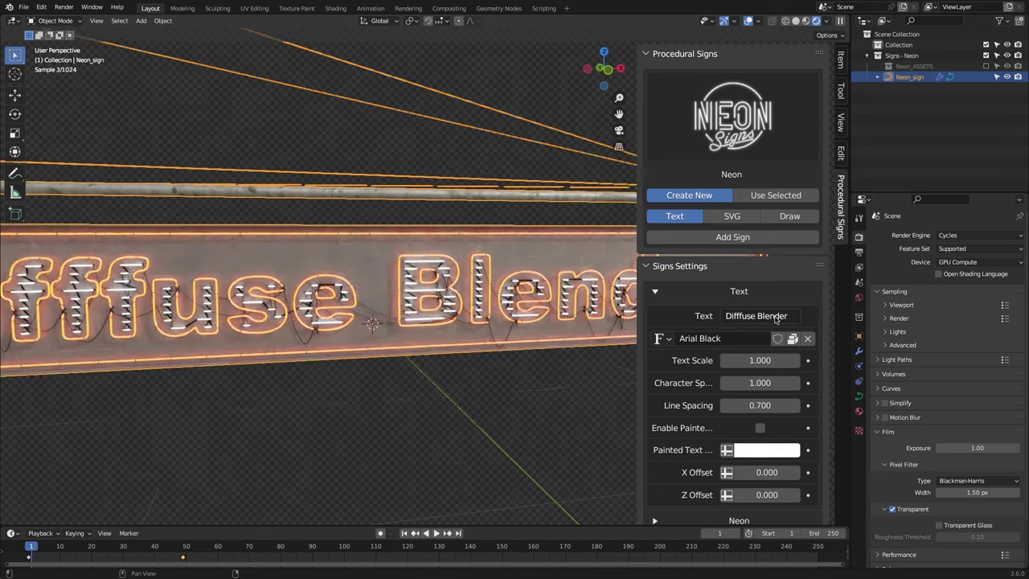
Pick a different font file for the neon sign text.
left_click(792, 338)
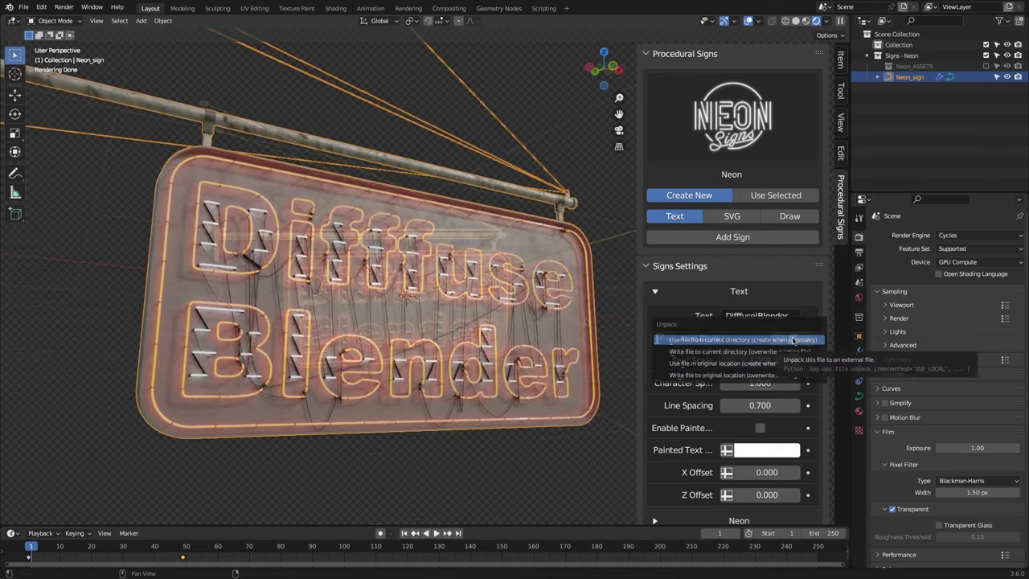
left_click(793, 339)
left_click(792, 339)
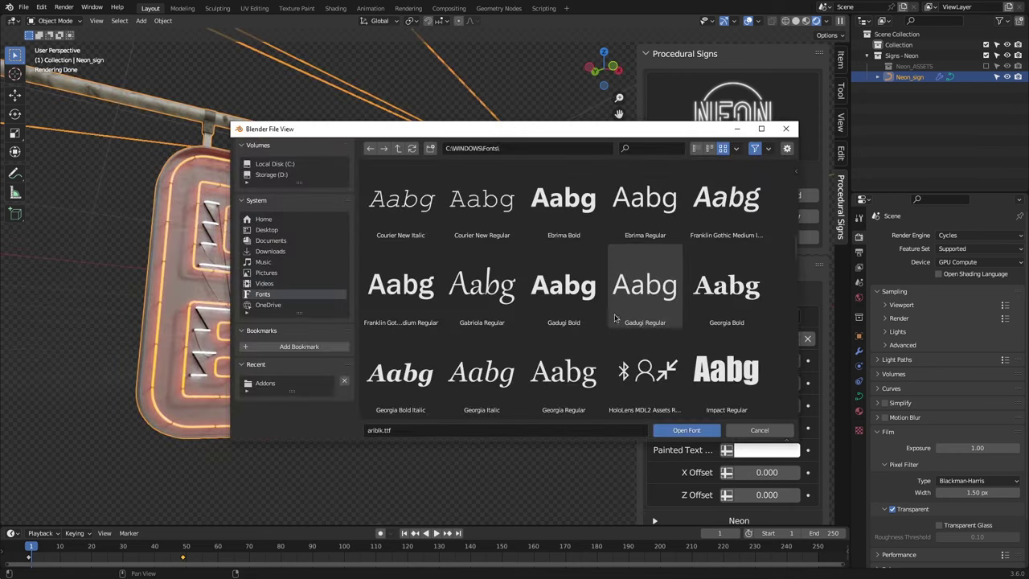
scroll(494, 299, "down", 5)
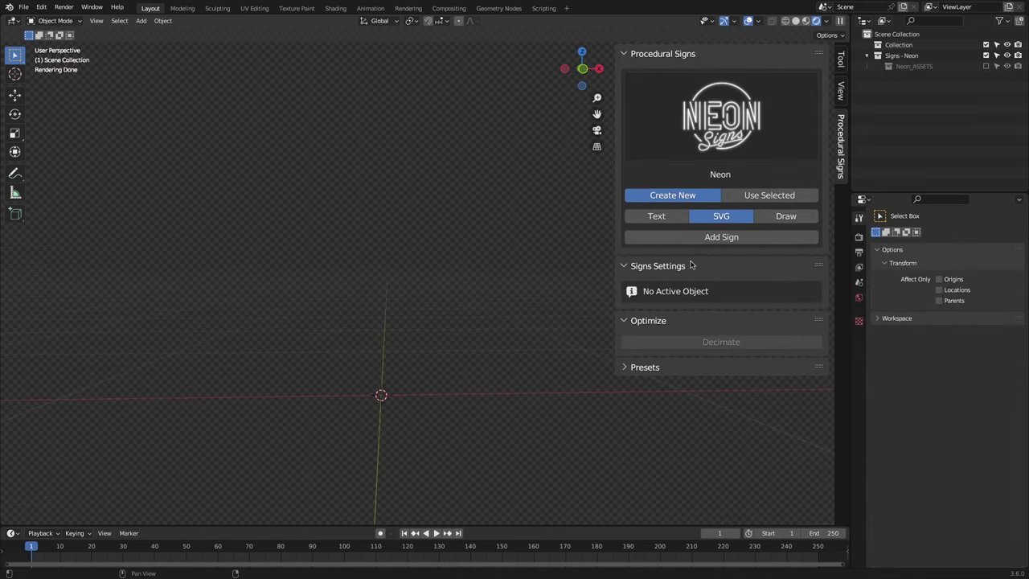
Add a neon sign imported from drawing.svg and select the spiral sign.
left_click(721, 238)
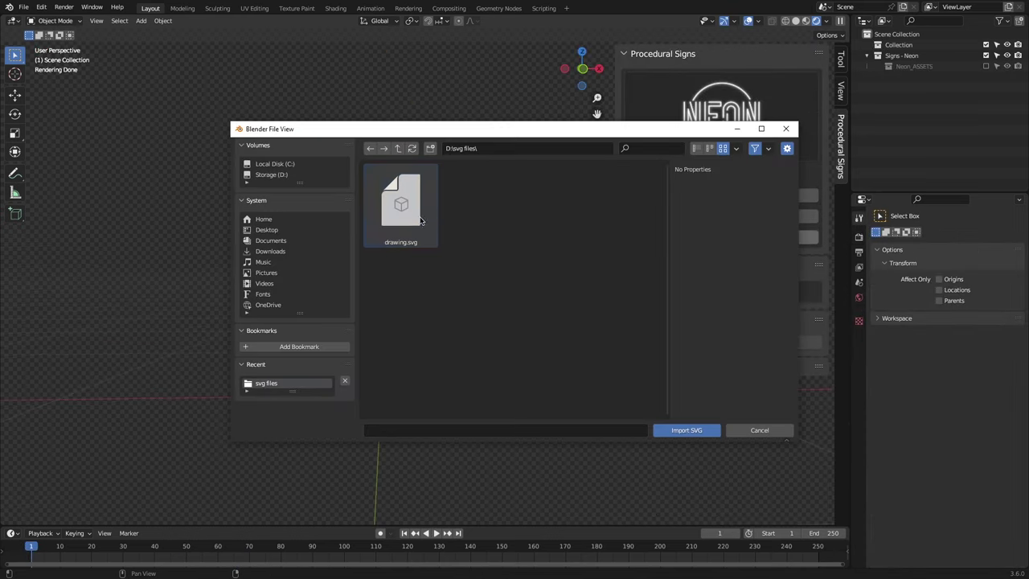
left_click(686, 430)
middle_click_drag(601, 408, 515, 325)
left_click(476, 321)
Set the neon colour to green and the neon radius to 0.014 m.
scroll(704, 361, "down", 2)
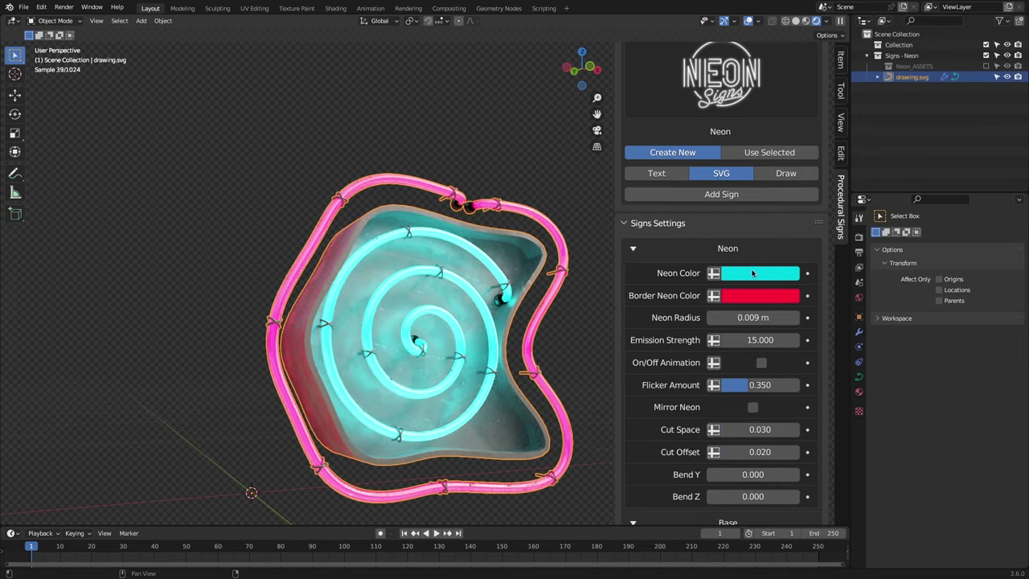
left_click(756, 273)
left_click(746, 117)
scroll(466, 292, "up", 1)
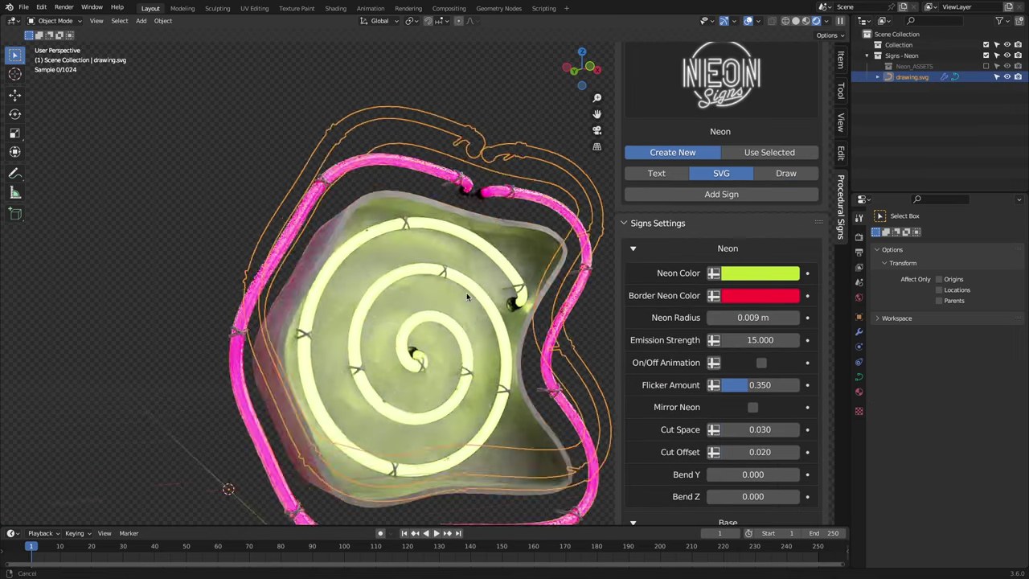
left_click_drag(764, 316, 787, 317)
Leave Enable Base ticked after toggling it, then switch to Inkscape to view the SVG.
scroll(699, 412, "down", 4)
left_click(752, 398)
left_click(752, 398)
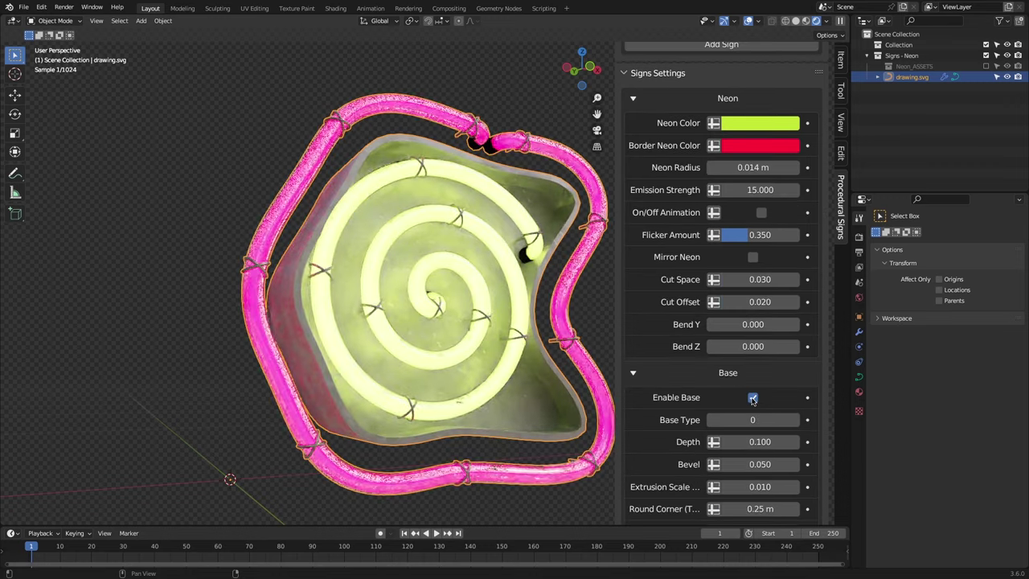
left_click(753, 398)
left_click(752, 398)
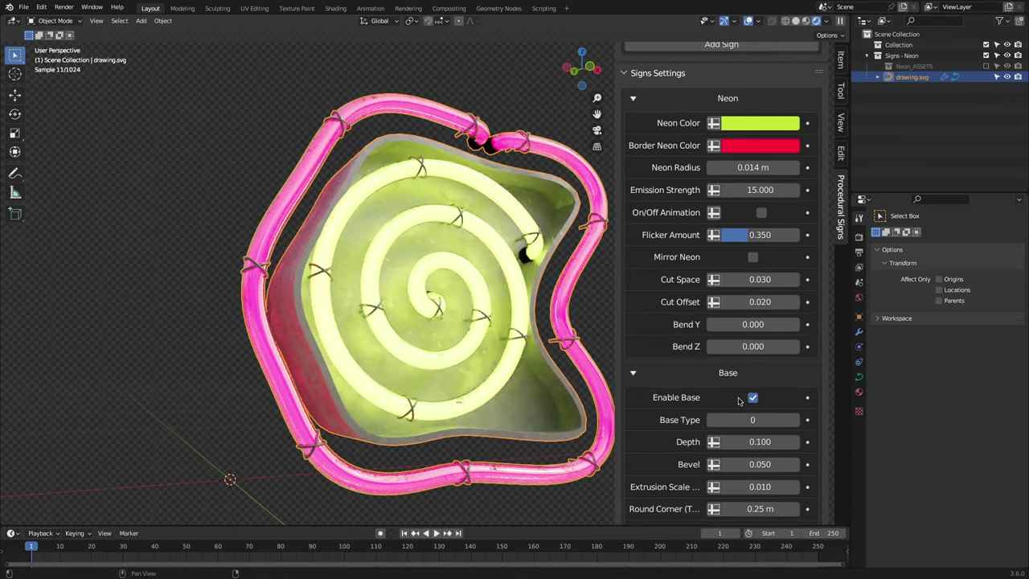
key("alt+Tab")
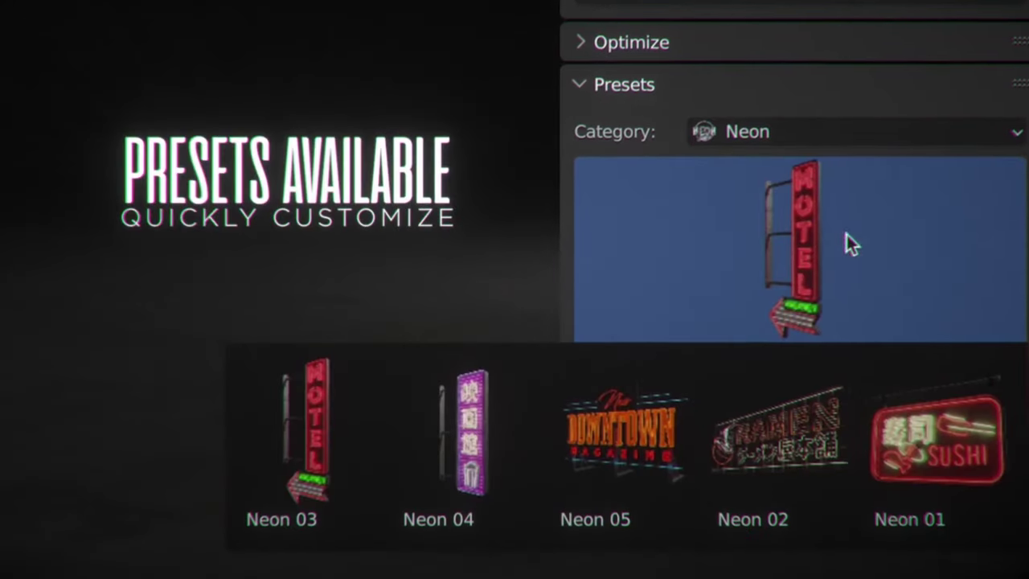
Set the Presets category to Neon.
left_click(648, 436)
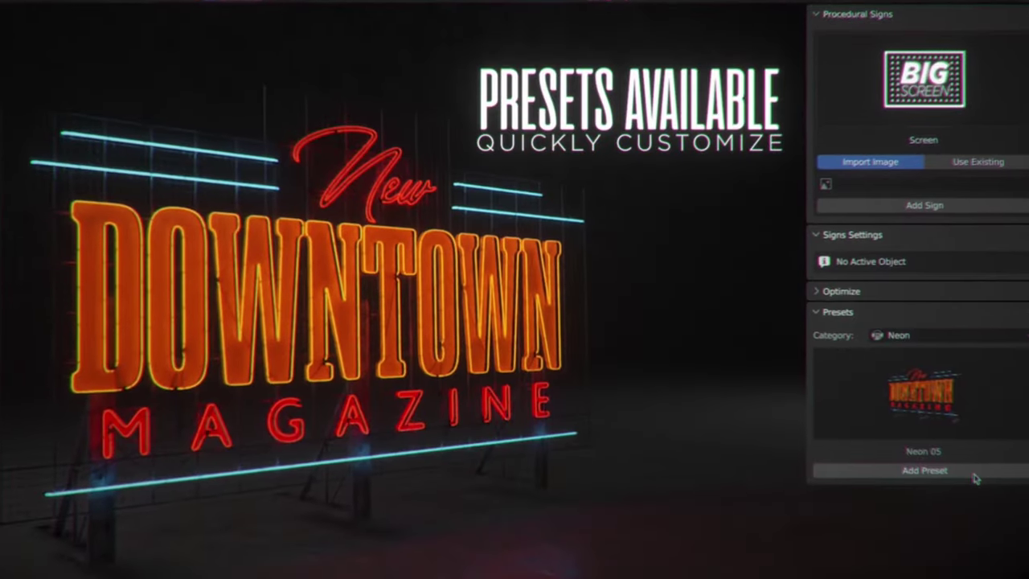